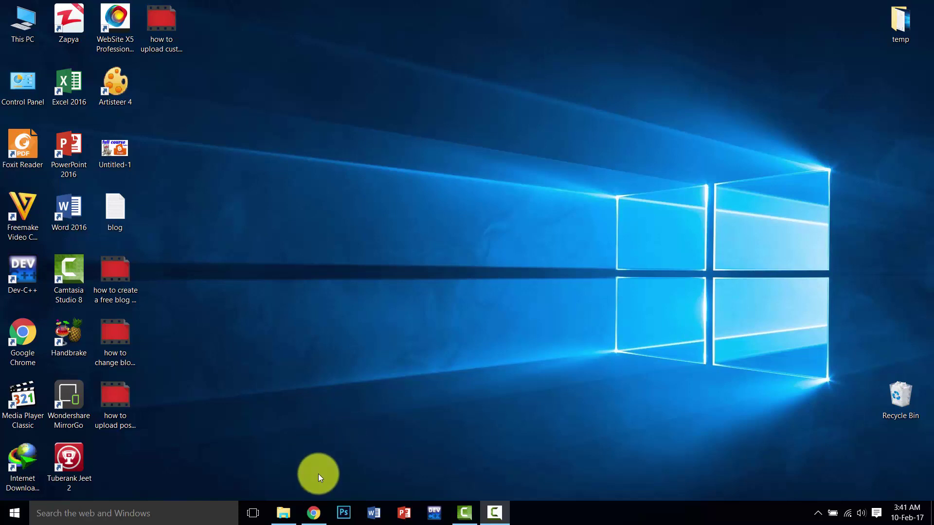
Browse the Hacking trees blog's Cracks and Android tricks label pages, returning home after each.
{"action": "left_click", "coordinate": [314, 513]}
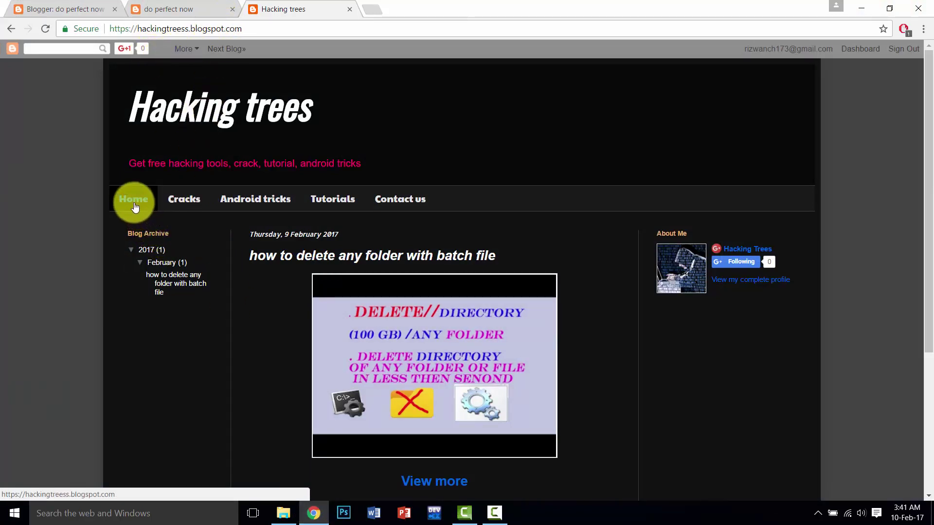
{"action": "left_click", "coordinate": [177, 202]}
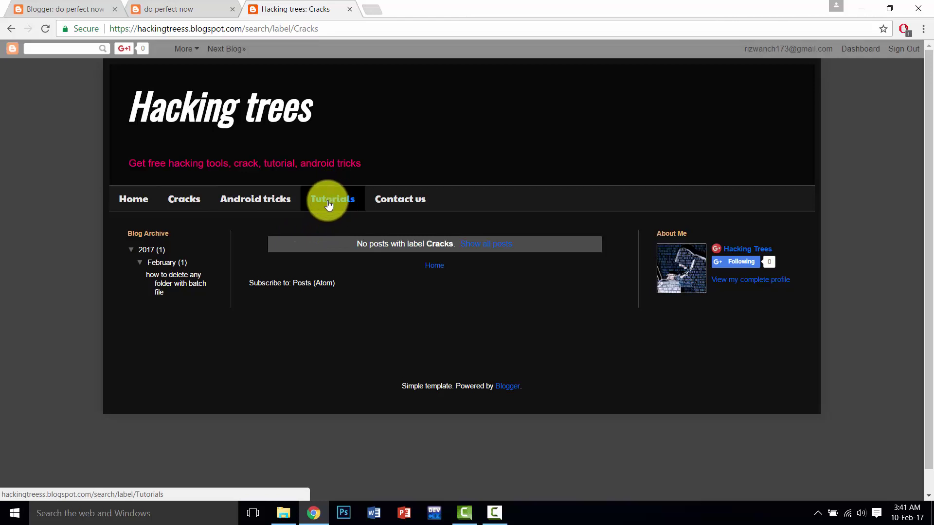
{"action": "left_click", "coordinate": [138, 199]}
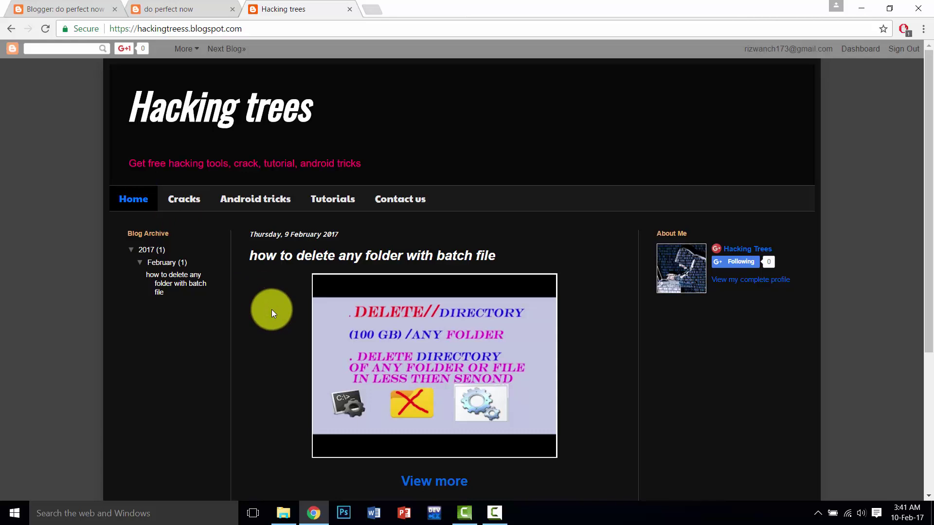
{"action": "scroll", "coordinate": [271, 309], "scroll_direction": "down", "scroll_amount": 3}
{"action": "scroll", "coordinate": [271, 309], "scroll_direction": "up", "scroll_amount": 3}
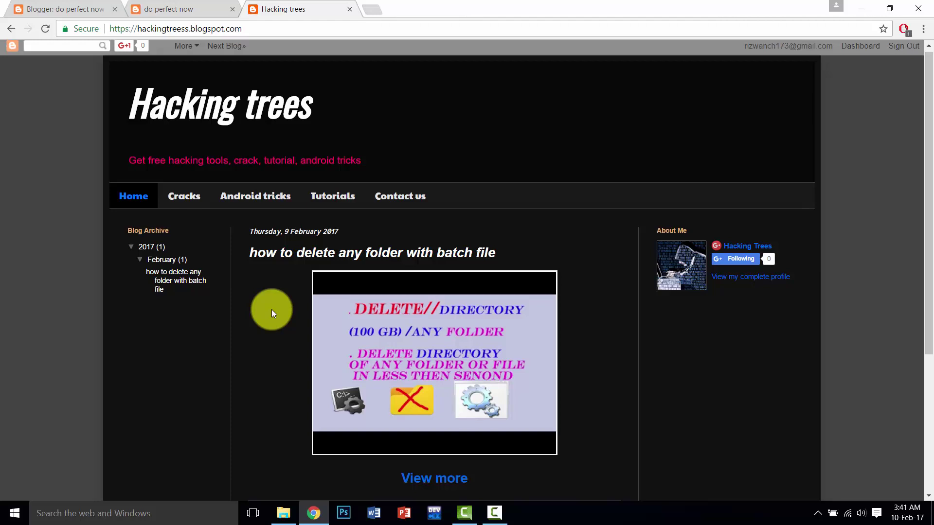
{"action": "left_click", "coordinate": [265, 206]}
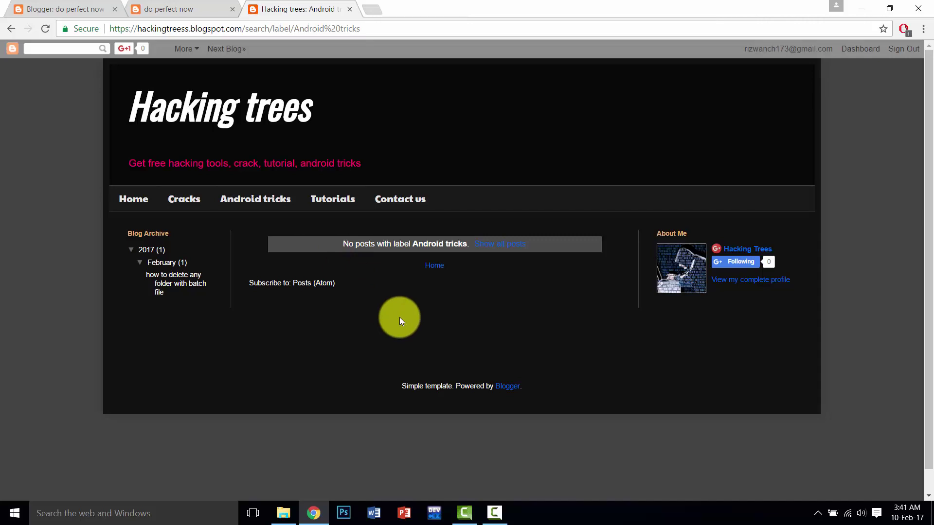
{"action": "left_click", "coordinate": [115, 206]}
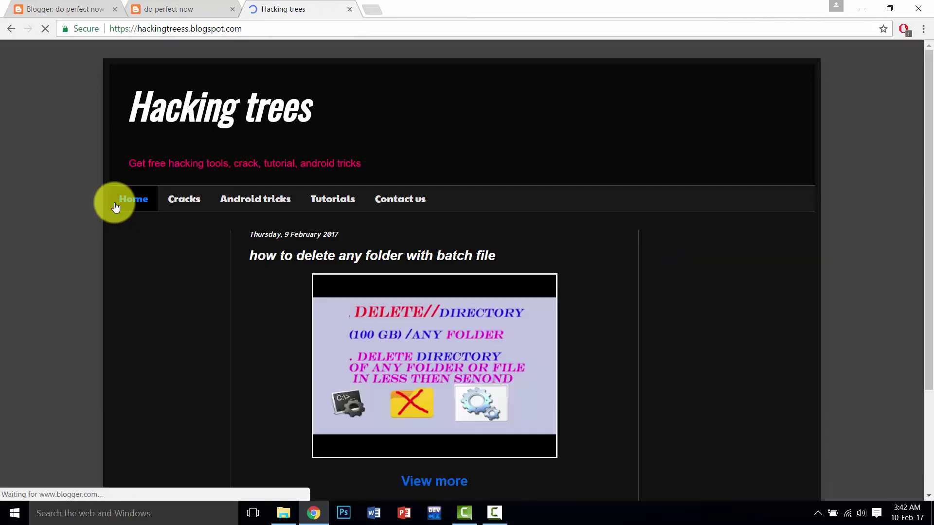
Close the Hacking trees tab and show the empty do perfect now All posts list.
{"action": "left_click", "coordinate": [175, 14]}
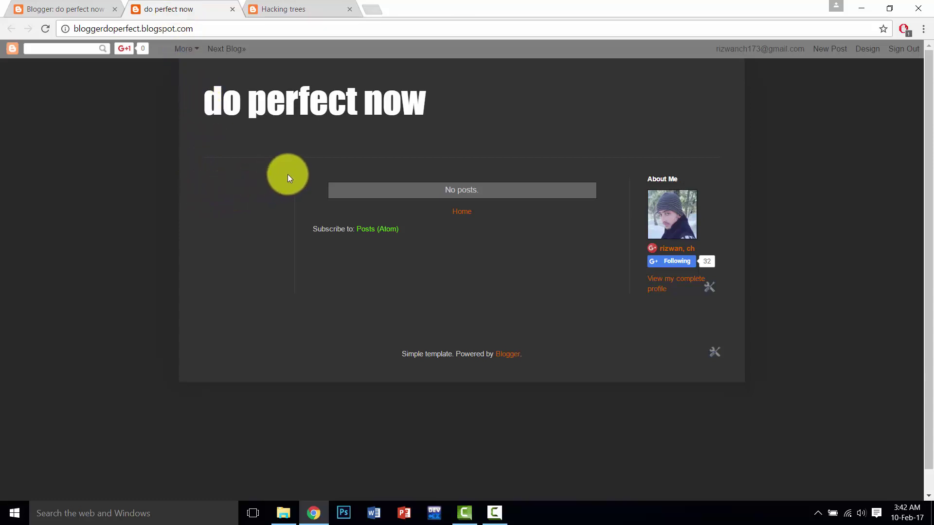
{"action": "left_click_drag", "start_coordinate": [226, 167], "coordinate": [250, 203]}
{"action": "left_click", "coordinate": [252, 202]}
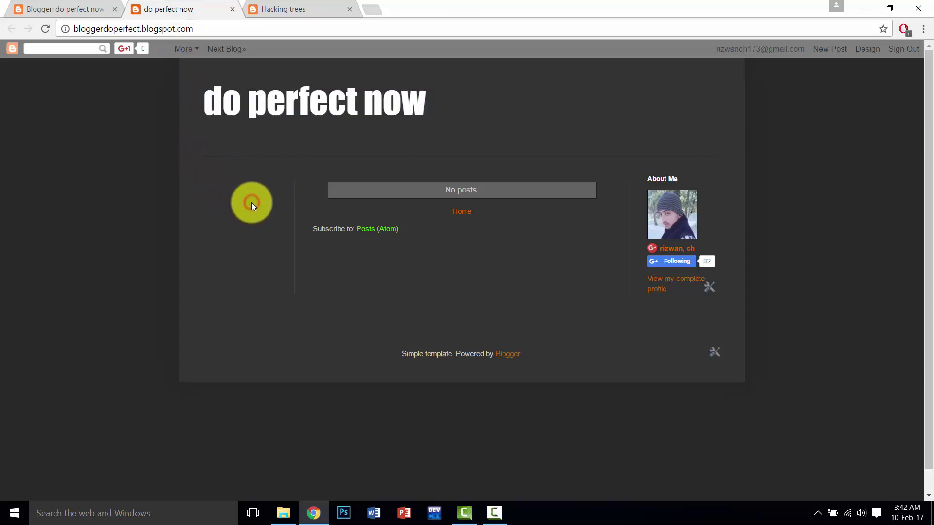
{"action": "left_click", "coordinate": [294, 6]}
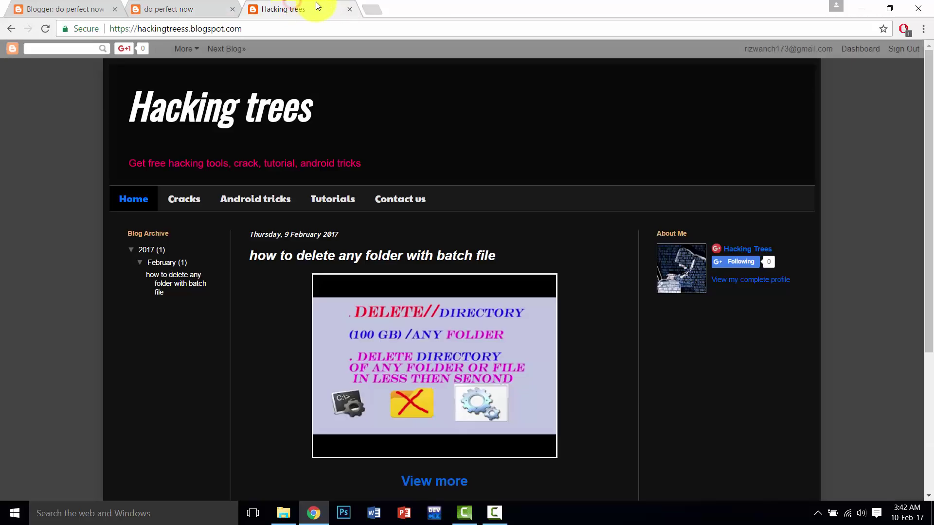
{"action": "left_click", "coordinate": [349, 10]}
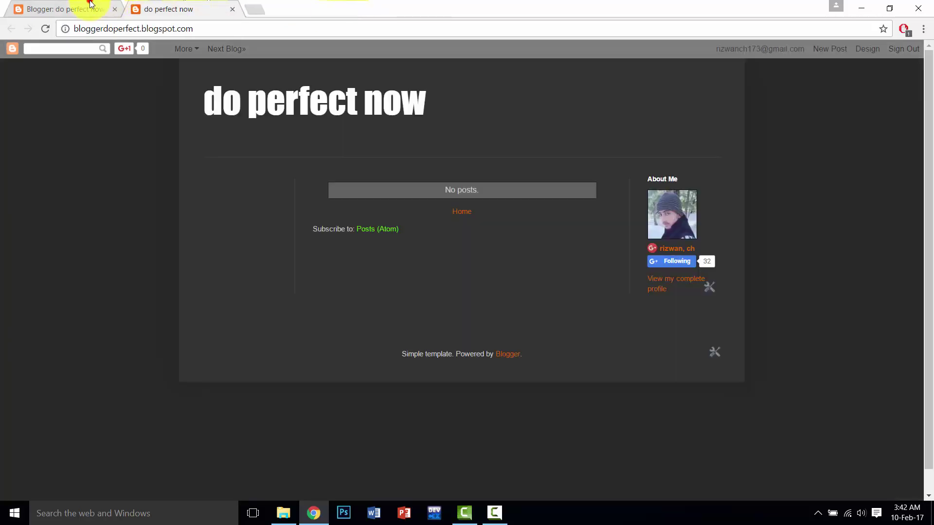
{"action": "left_click", "coordinate": [92, 9]}
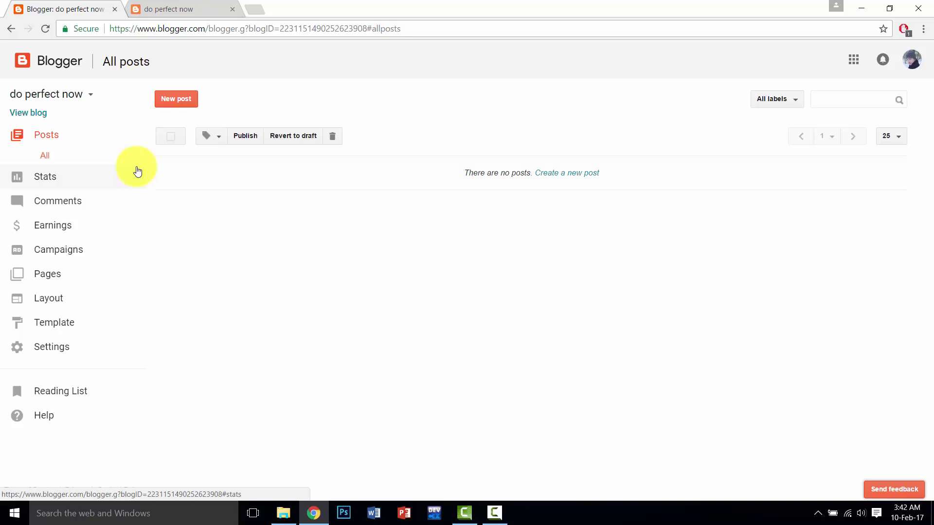
Start a new post titled 'facebook' with body lines 'like my page' and 'fb/doperfectnow'.
{"action": "left_click", "coordinate": [176, 106]}
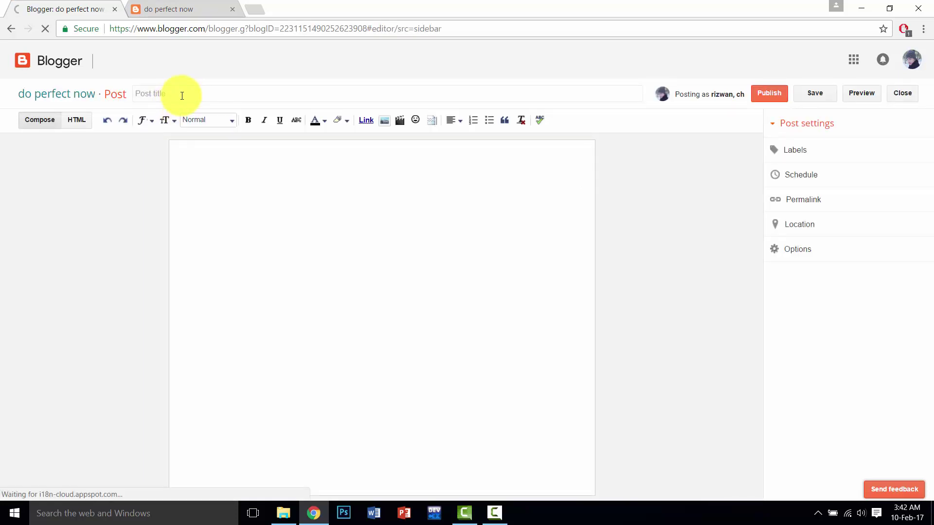
{"action": "left_click", "coordinate": [182, 95]}
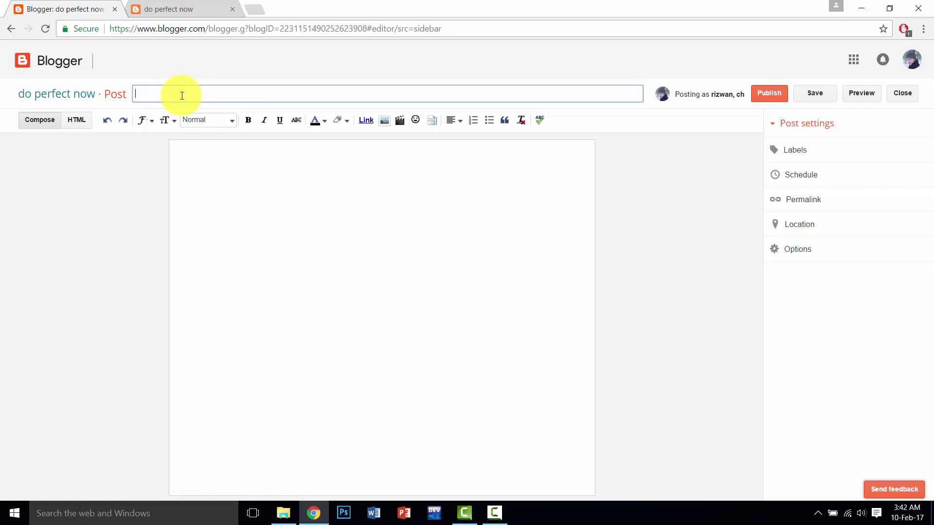
{"action": "type", "text": "facebook"}
{"action": "left_click", "coordinate": [215, 176]}
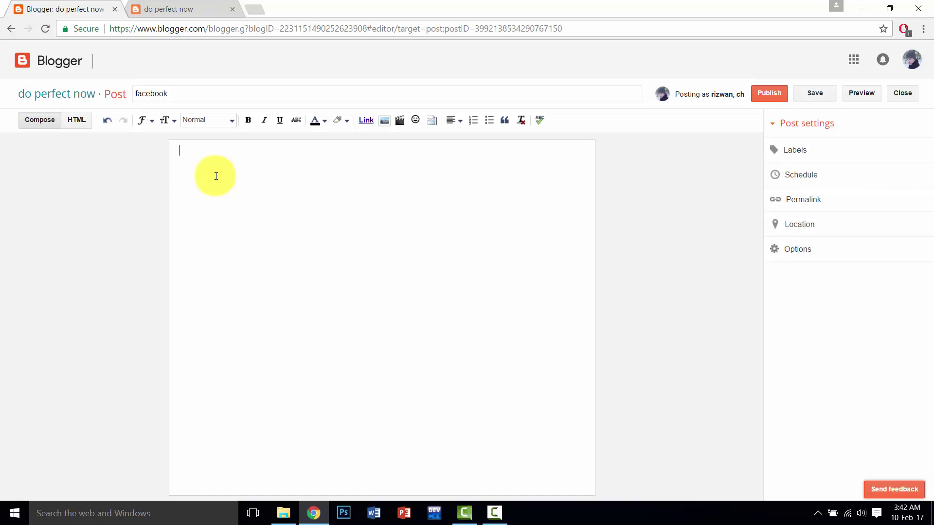
{"action": "type", "text": "like my page"}
{"action": "key", "text": "Return"}
{"action": "type", "text": "fb/doperfectnow"}
Format the 'fb/doperfectnow' line as a Heading with blue text colour.
{"action": "left_click_drag", "start_coordinate": [245, 173], "coordinate": [180, 168]}
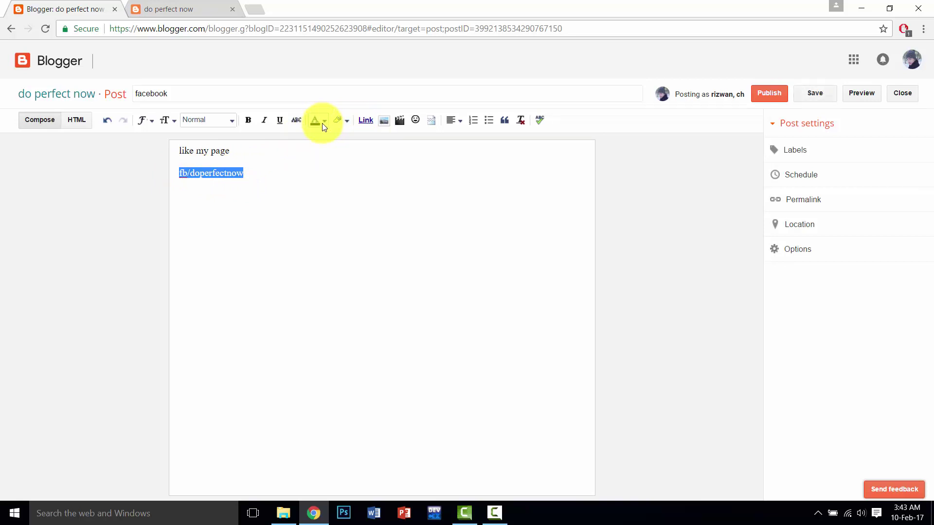
{"action": "left_click", "coordinate": [233, 122]}
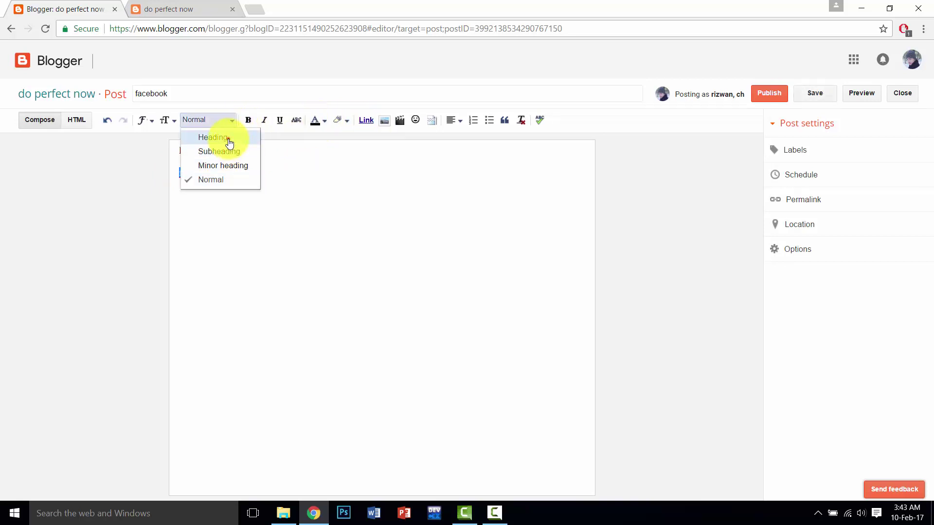
{"action": "left_click", "coordinate": [214, 138]}
{"action": "left_click", "coordinate": [241, 173]}
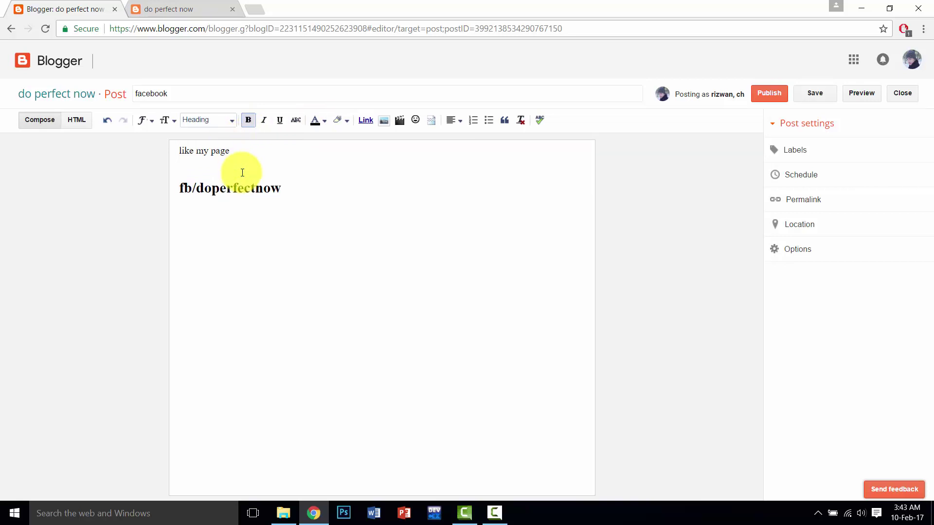
{"action": "left_click_drag", "start_coordinate": [283, 188], "coordinate": [153, 192]}
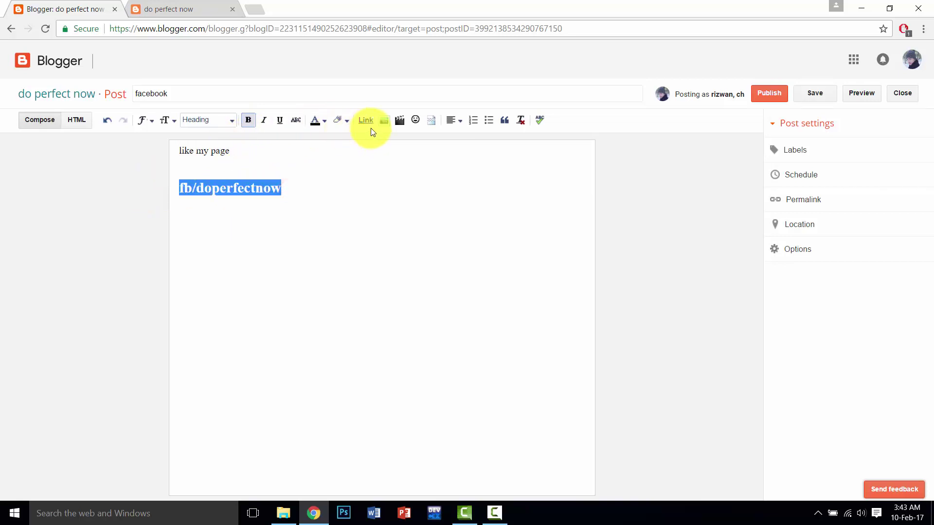
{"action": "left_click", "coordinate": [323, 122]}
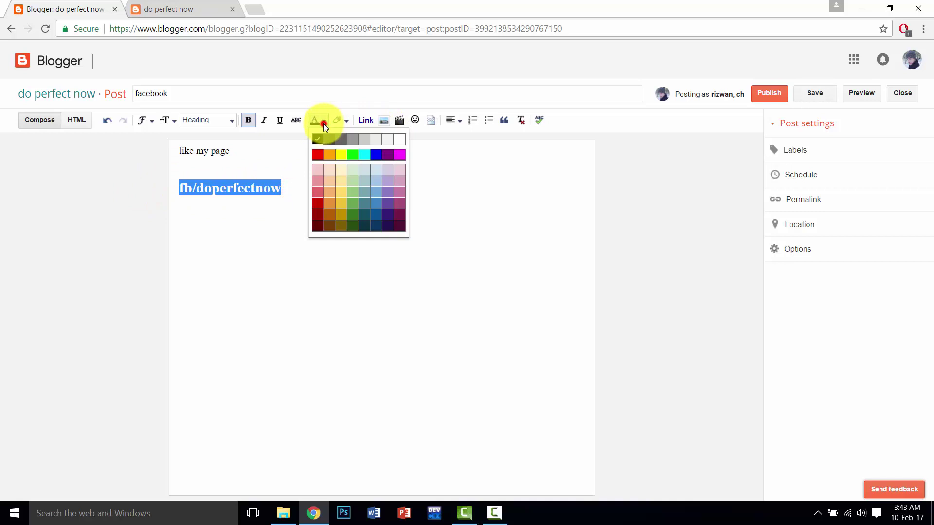
{"action": "left_click", "coordinate": [373, 154]}
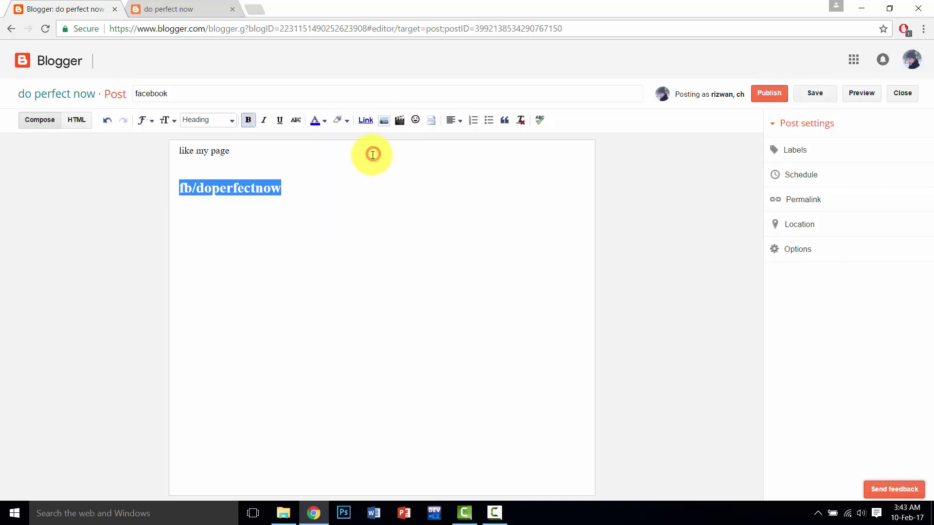
{"action": "left_click", "coordinate": [296, 226]}
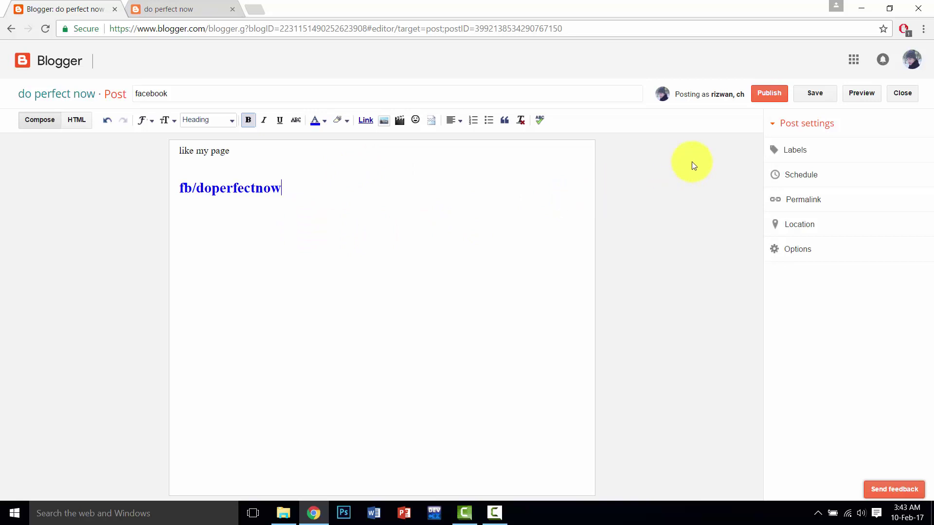
Label the post 'facebook' and publish it, declining the Google+ share.
{"action": "left_click", "coordinate": [800, 150]}
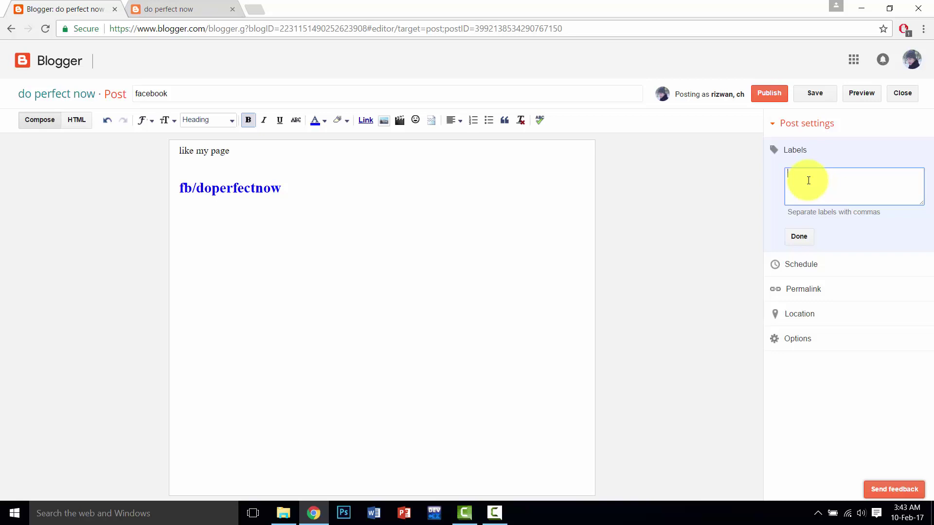
{"action": "type", "text": "facebook"}
{"action": "left_click", "coordinate": [799, 236]}
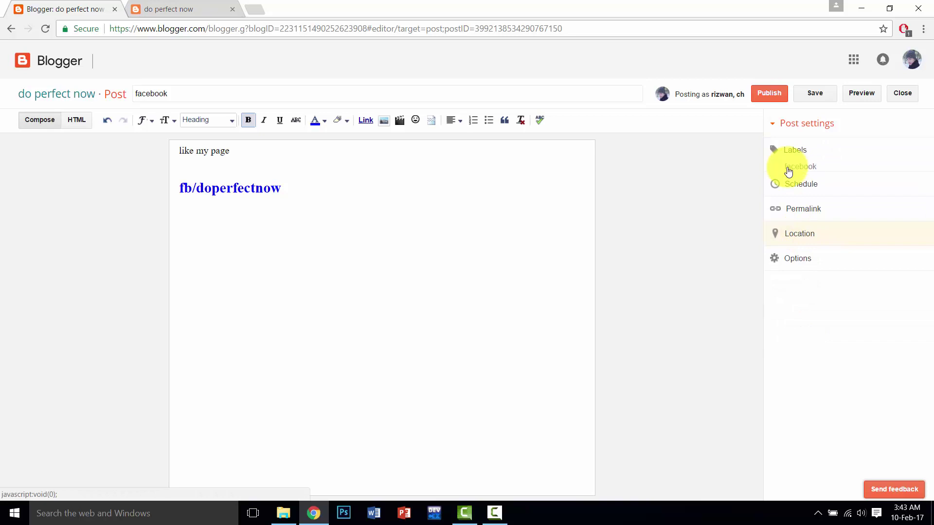
{"action": "left_click", "coordinate": [765, 93]}
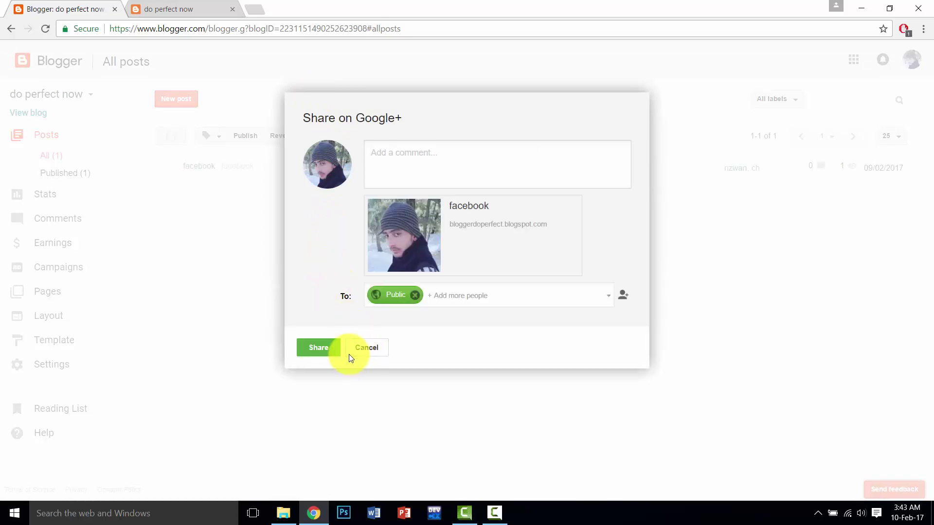
{"action": "left_click", "coordinate": [360, 346]}
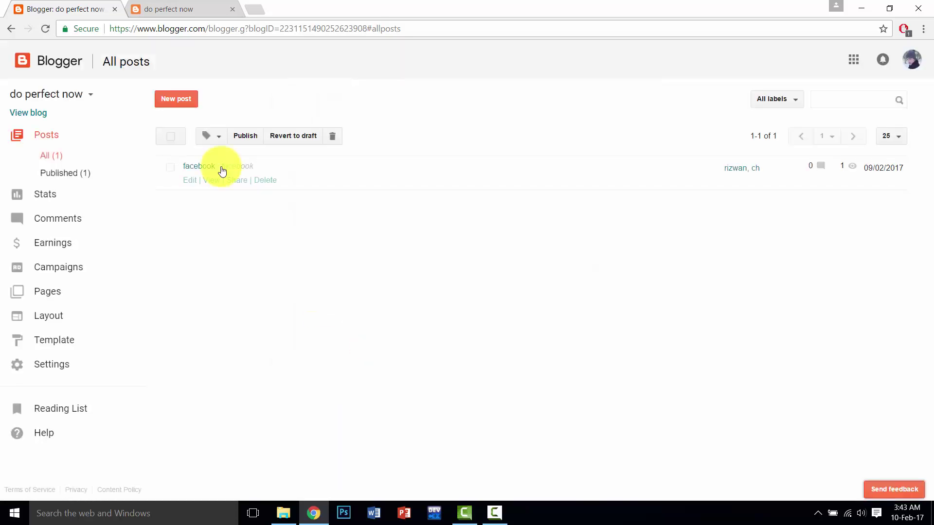
{"action": "left_click", "coordinate": [159, 6]}
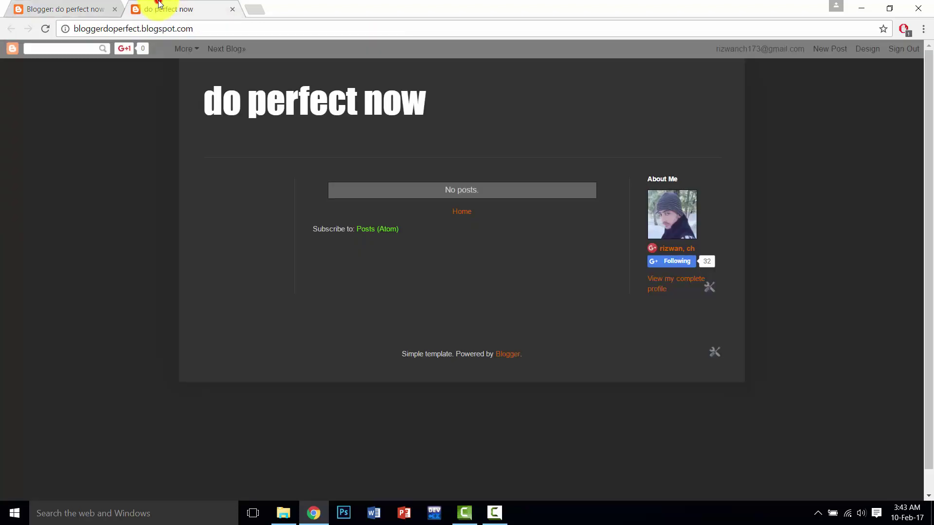
Reload the blog, open its facebook label page, and copy that page's URL.
{"action": "left_click", "coordinate": [46, 28]}
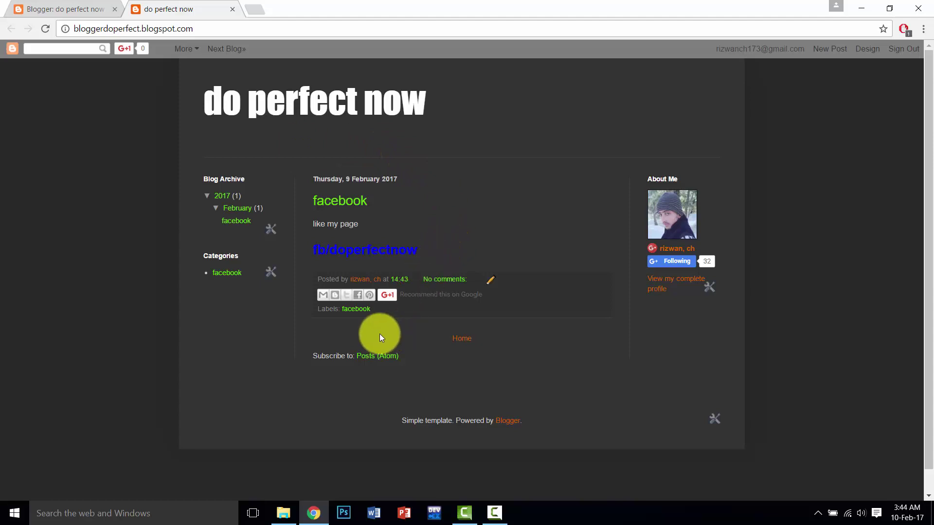
{"action": "left_click", "coordinate": [356, 312]}
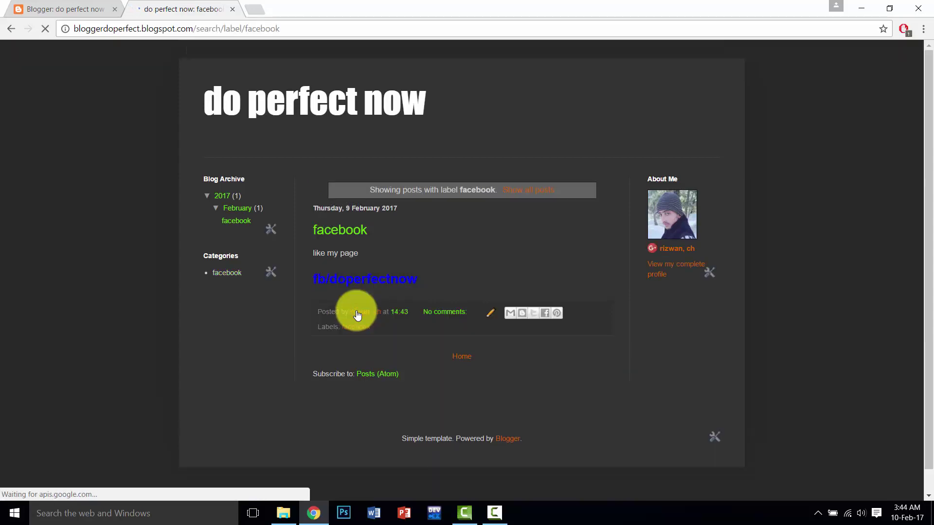
{"action": "left_click", "coordinate": [174, 29]}
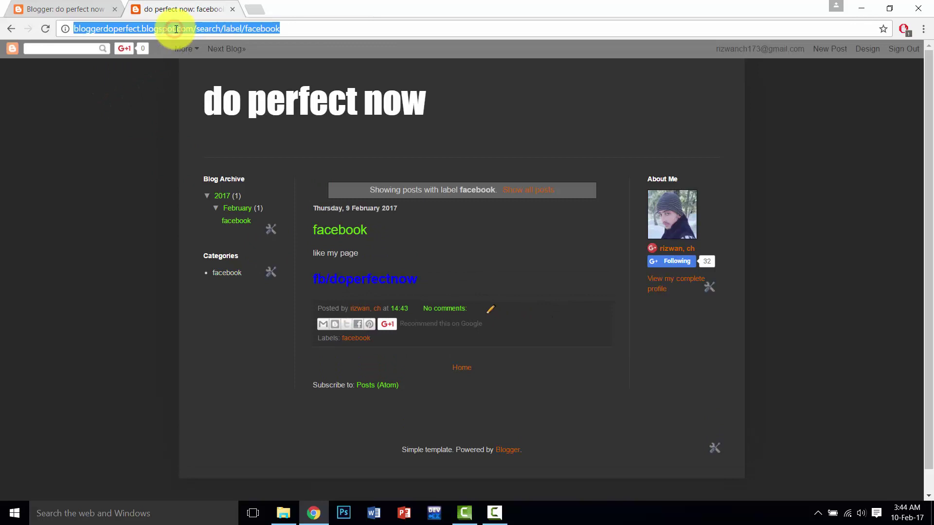
{"action": "right_click", "coordinate": [204, 28]}
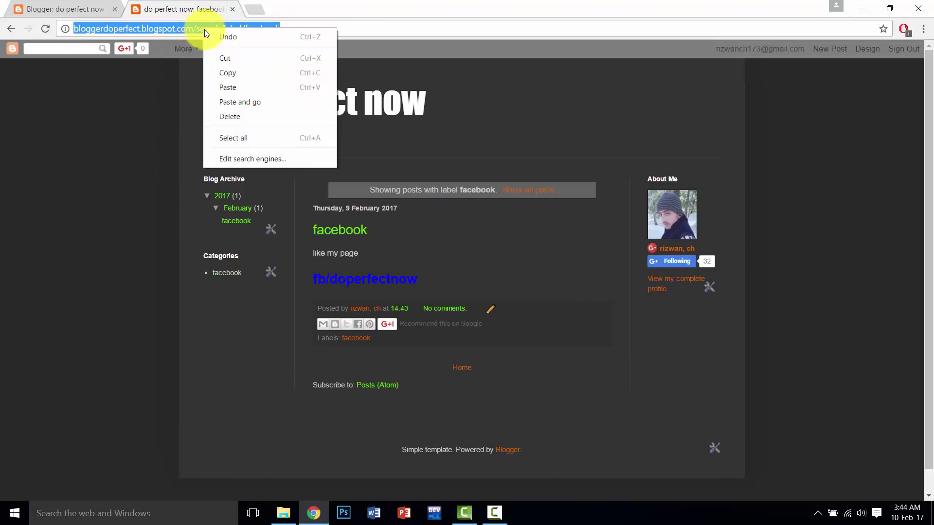
{"action": "left_click", "coordinate": [220, 68]}
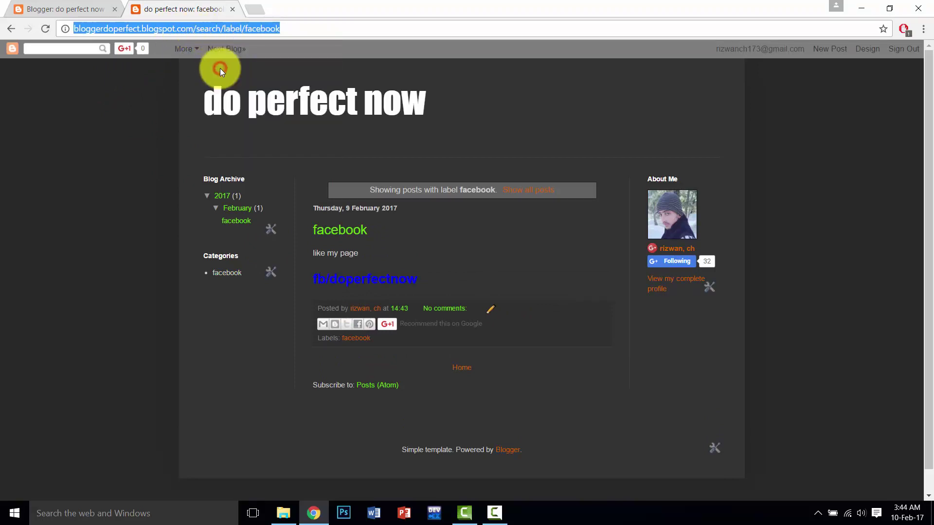
In Layout, add the Pages gadget under Cross-column and save it.
{"action": "left_click", "coordinate": [91, 7]}
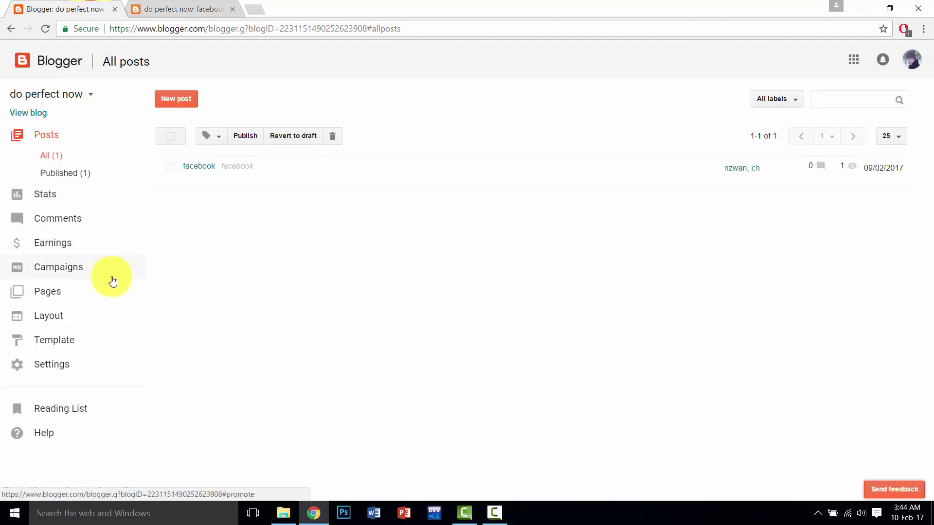
{"action": "left_click", "coordinate": [49, 316]}
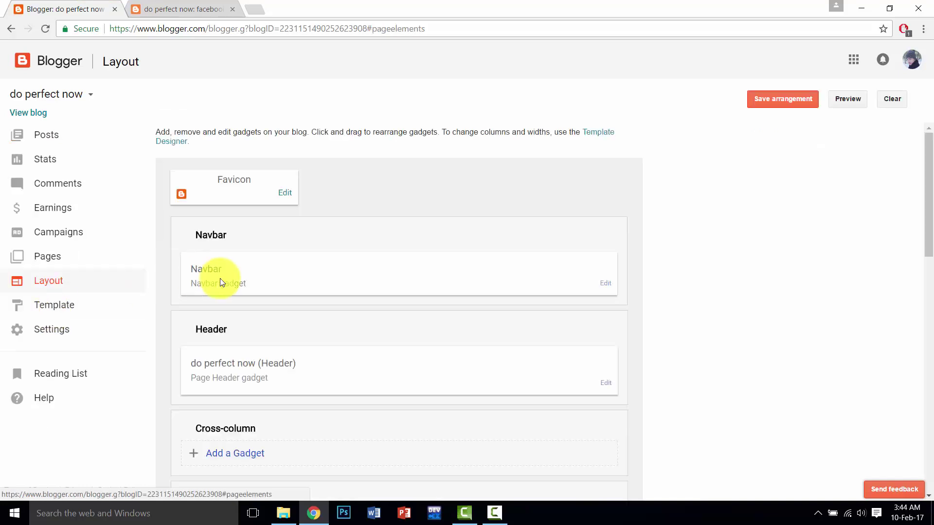
{"action": "scroll", "coordinate": [314, 284], "scroll_direction": "down", "scroll_amount": 3}
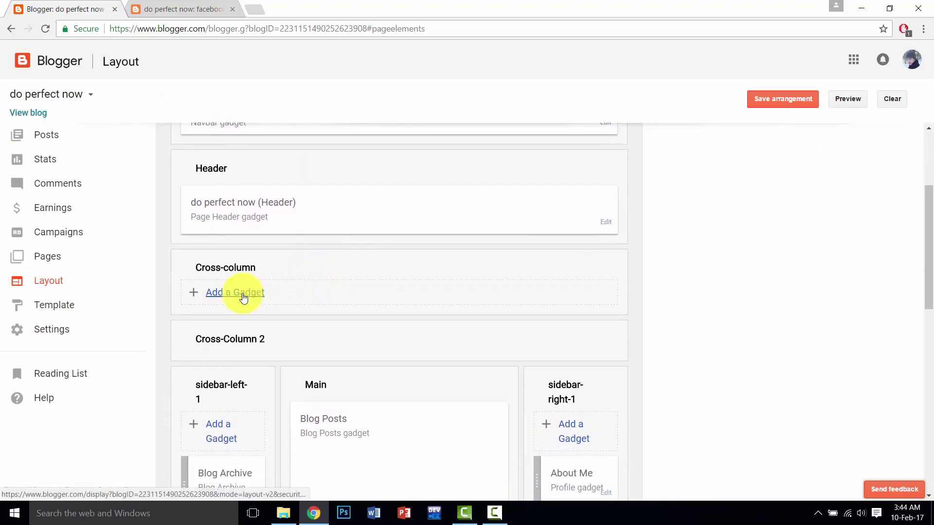
{"action": "left_click", "coordinate": [243, 294]}
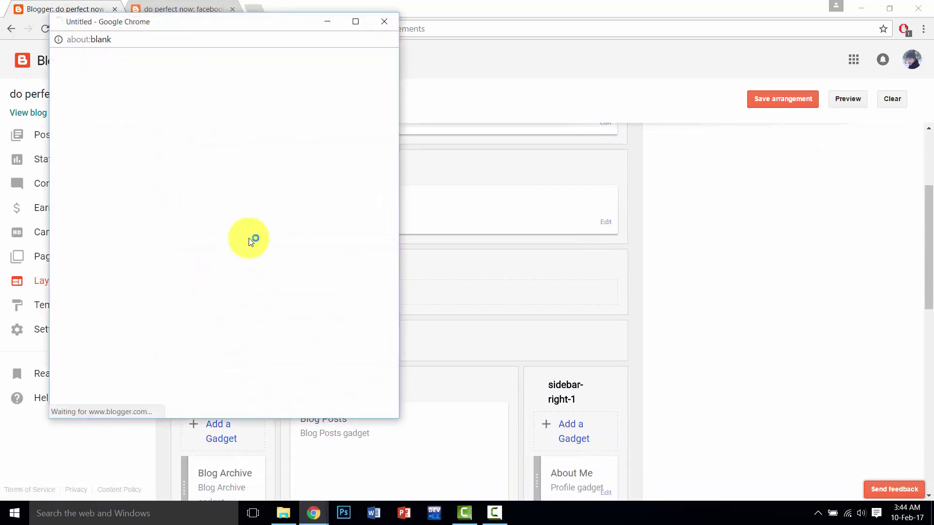
{"action": "scroll", "coordinate": [272, 226], "scroll_direction": "down", "scroll_amount": 5}
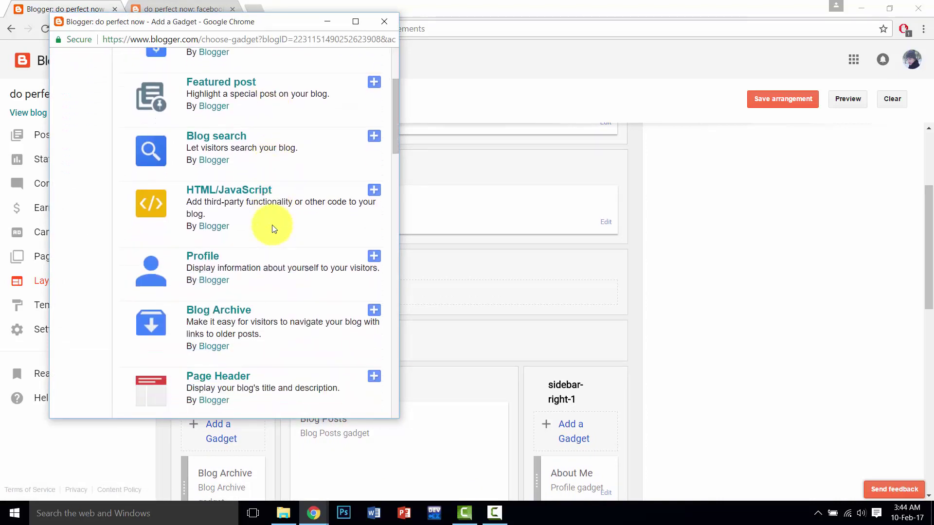
{"action": "scroll", "coordinate": [272, 226], "scroll_direction": "down", "scroll_amount": 5}
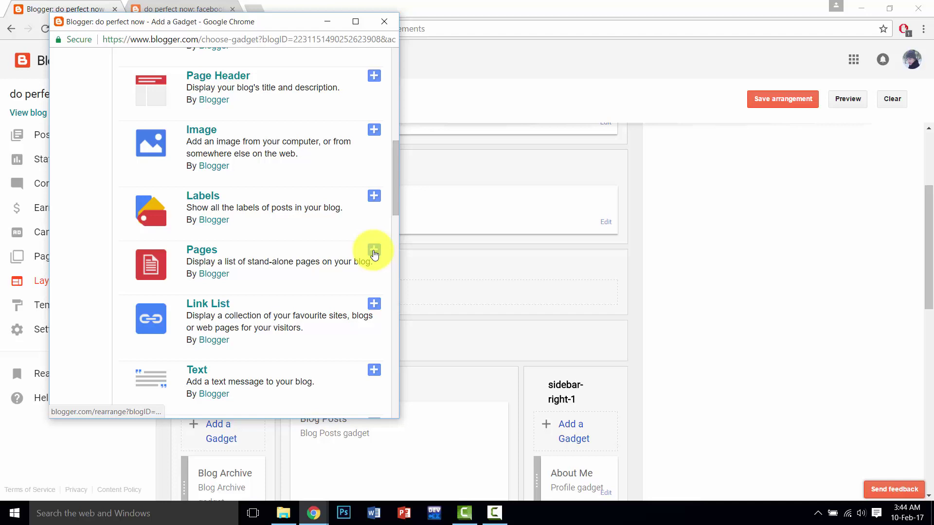
{"action": "left_click", "coordinate": [373, 251]}
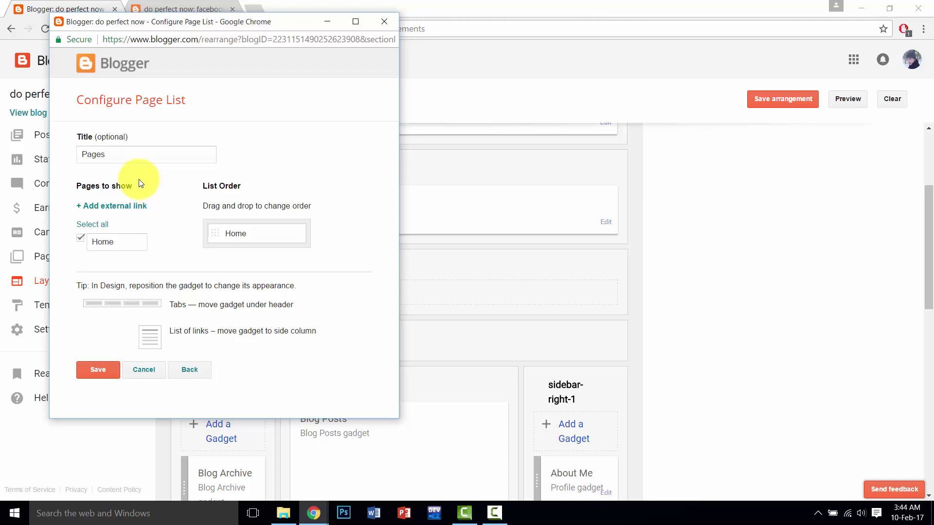
{"action": "left_click", "coordinate": [99, 371]}
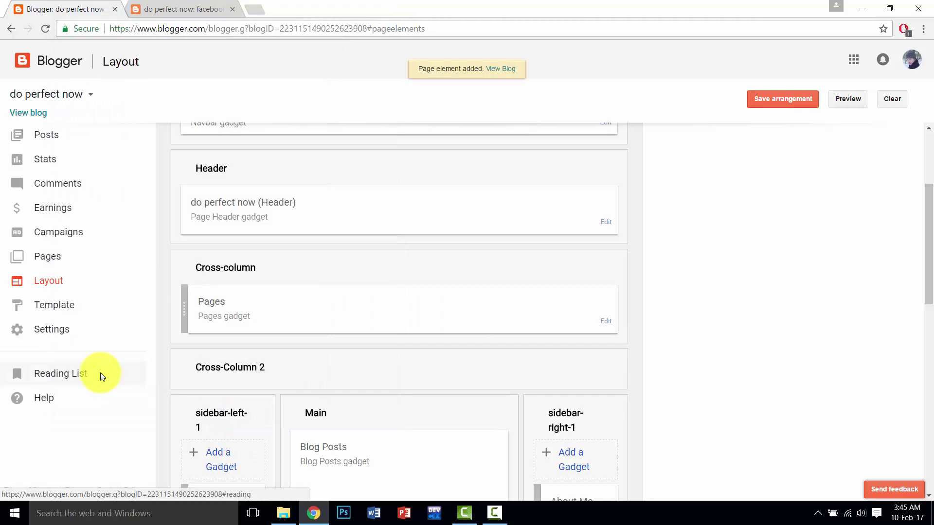
View the live blog in a new tab to check its Home link, then return to Layout.
{"action": "left_click", "coordinate": [37, 115]}
{"action": "left_click_drag", "start_coordinate": [177, 6], "coordinate": [298, 6]}
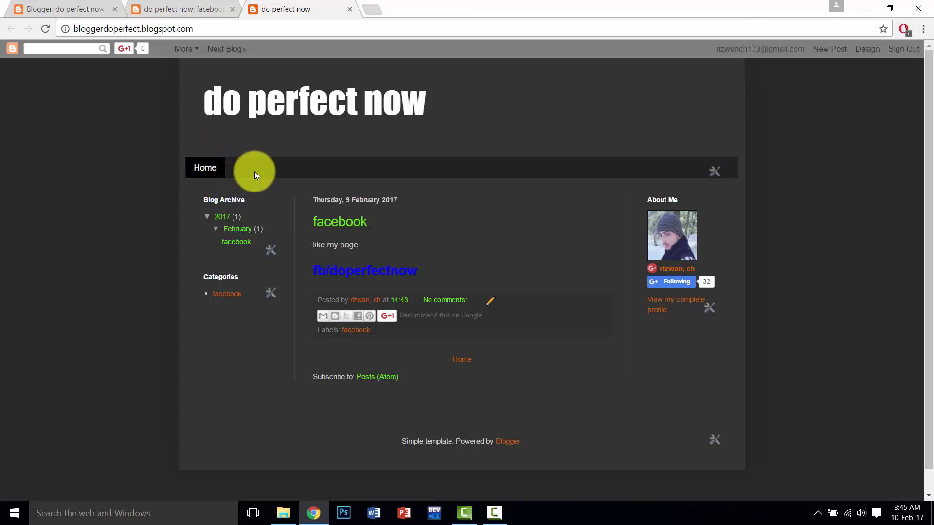
{"action": "left_click", "coordinate": [180, 7]}
{"action": "left_click", "coordinate": [112, 5]}
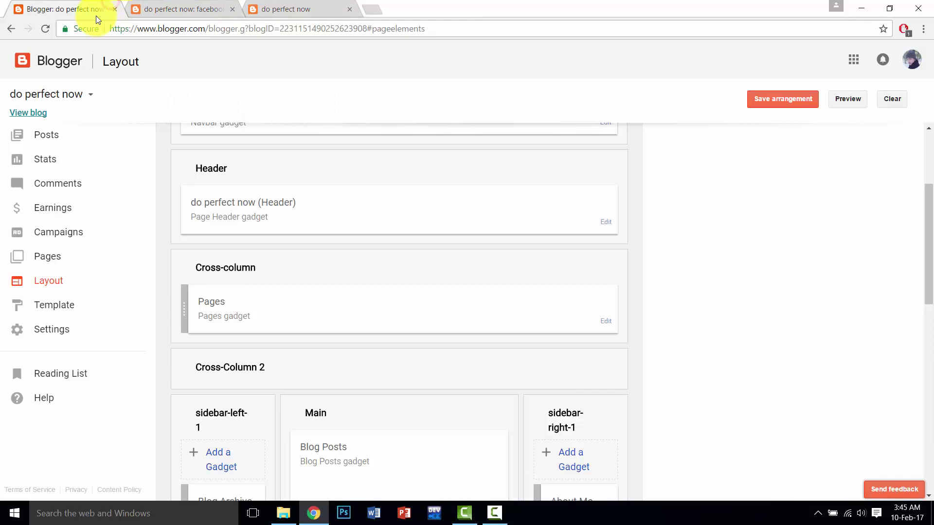
Add an external link titled 'facebook' with the pasted label-page URL to the Pages gadget and save.
{"action": "left_click", "coordinate": [603, 322]}
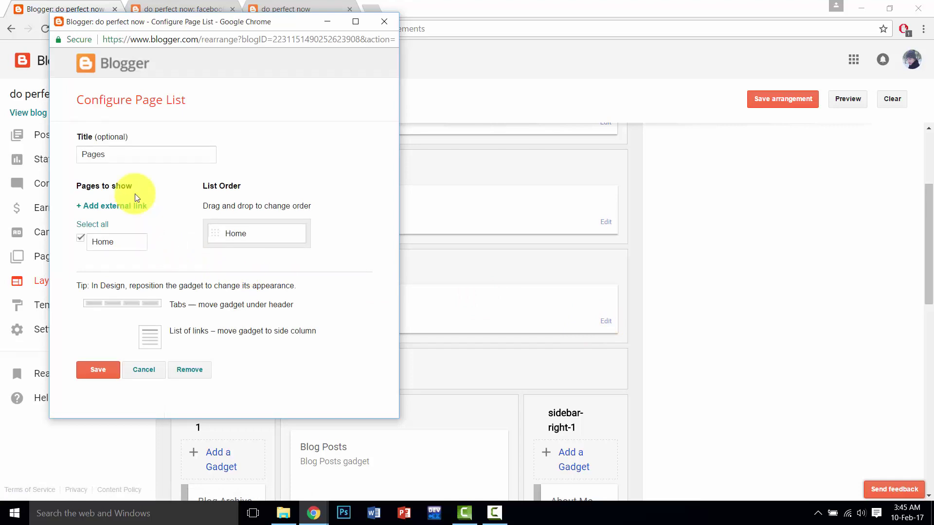
{"action": "left_click", "coordinate": [118, 210]}
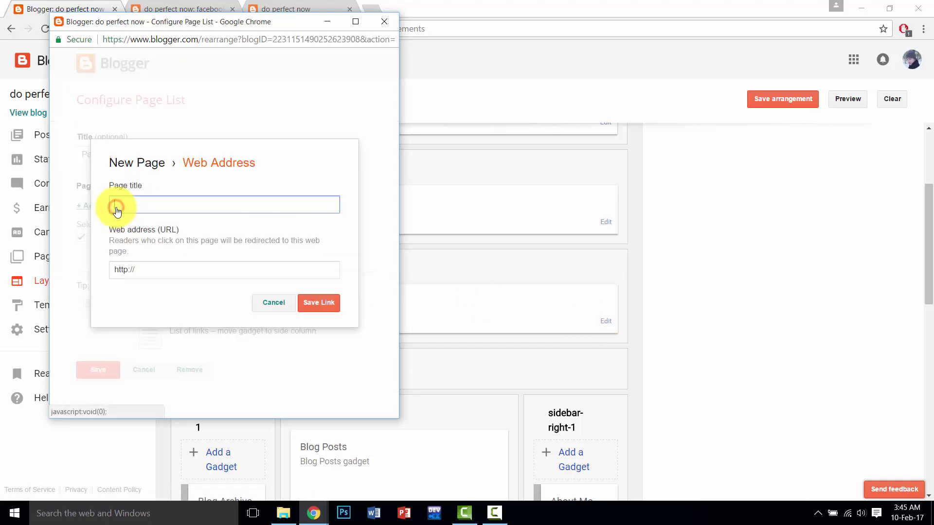
{"action": "left_click", "coordinate": [146, 269]}
{"action": "triple_click", "coordinate": [146, 269]}
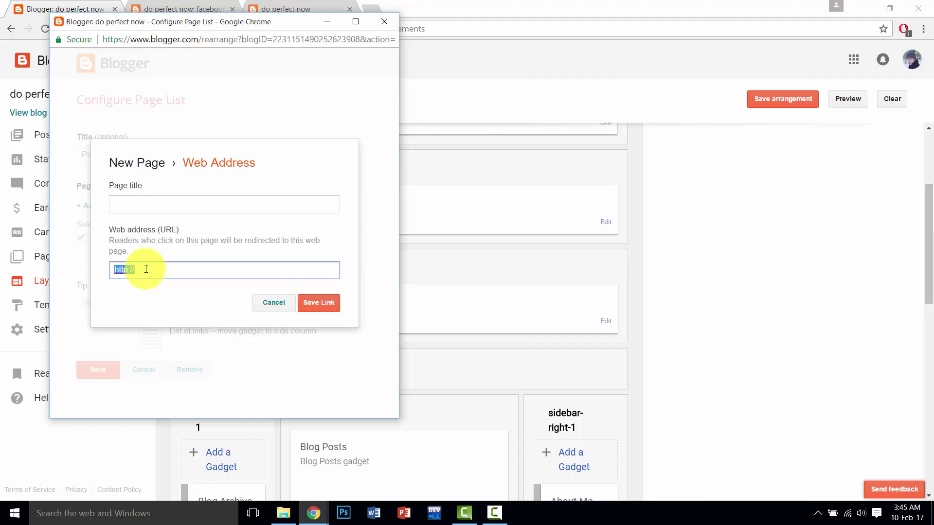
{"action": "key", "text": "ctrl+v"}
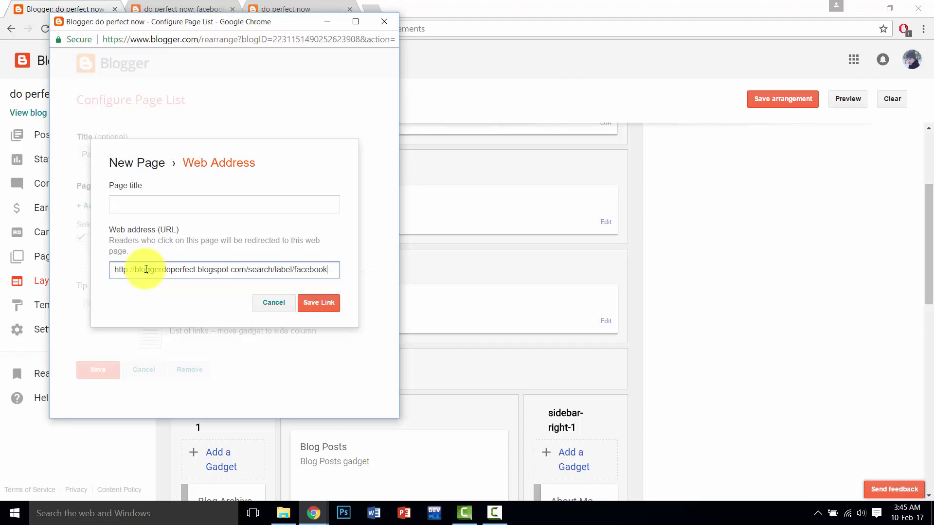
{"action": "left_click", "coordinate": [160, 204]}
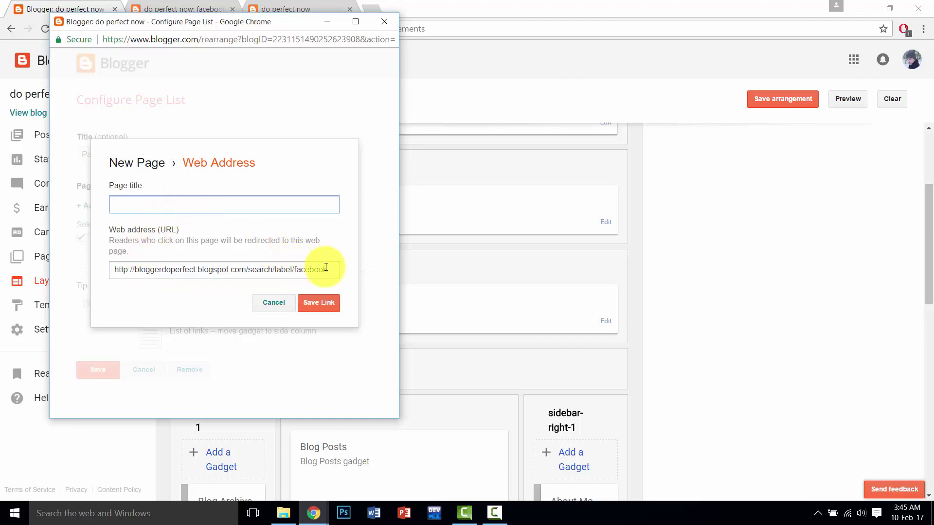
{"action": "left_click_drag", "start_coordinate": [328, 269], "coordinate": [297, 269]}
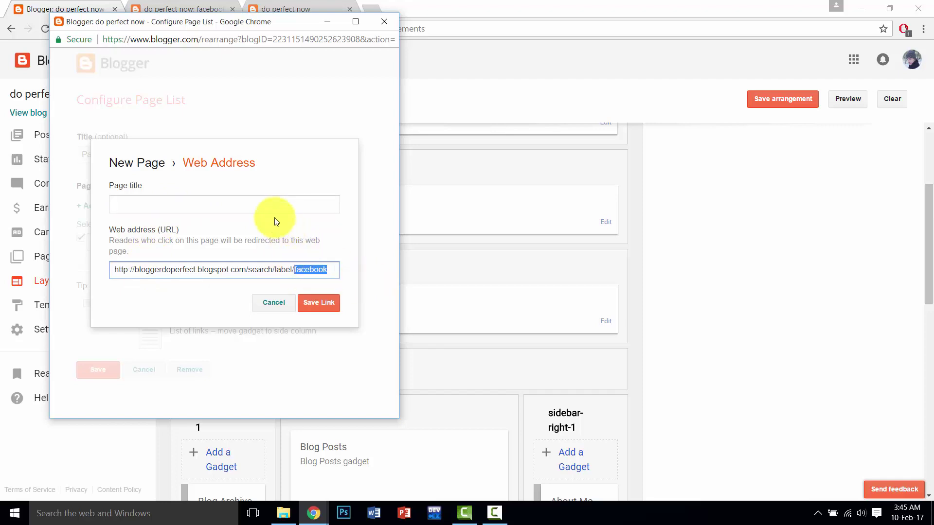
{"action": "left_click", "coordinate": [262, 206]}
{"action": "key", "text": "ctrl+v"}
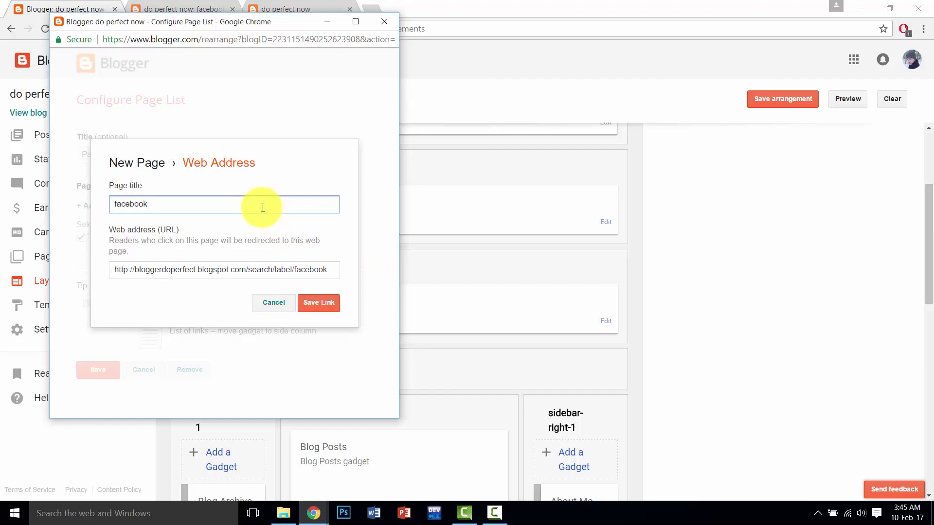
{"action": "left_click", "coordinate": [320, 303]}
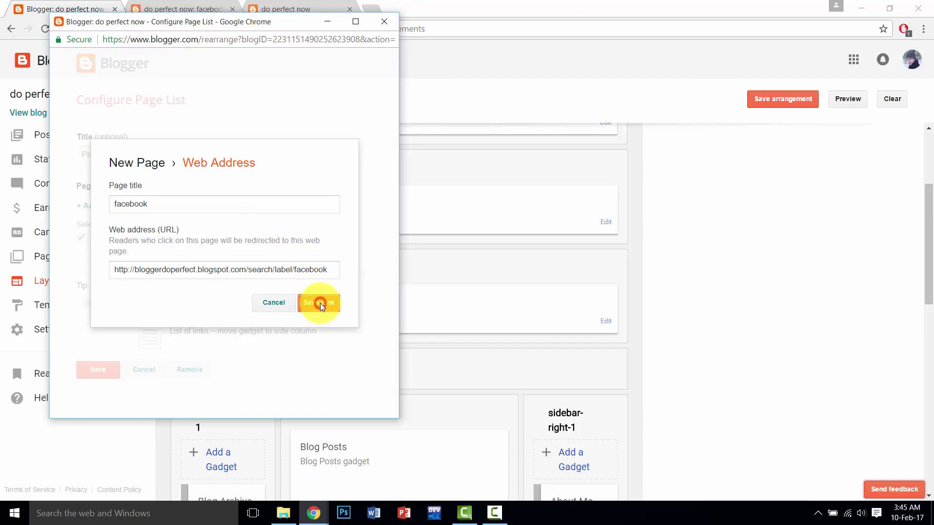
{"action": "scroll", "coordinate": [320, 302], "scroll_direction": "down", "scroll_amount": 3}
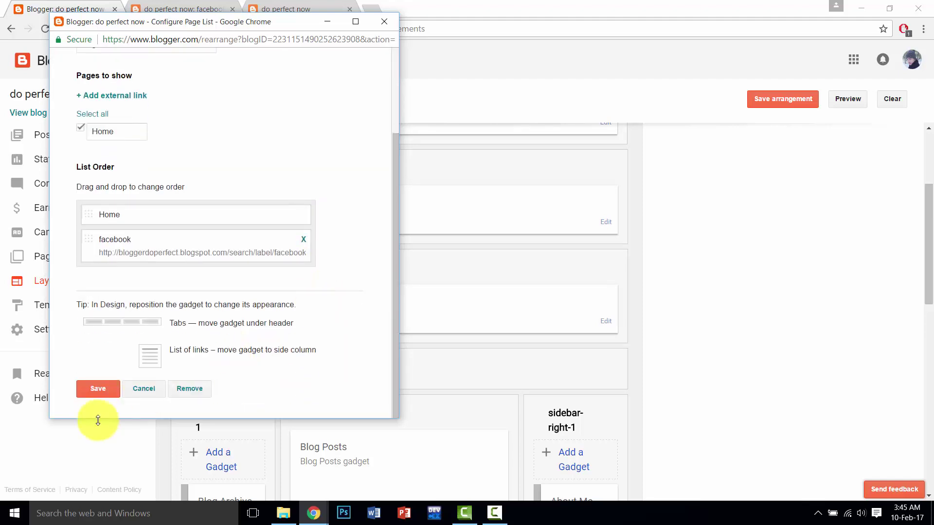
{"action": "left_click", "coordinate": [95, 392]}
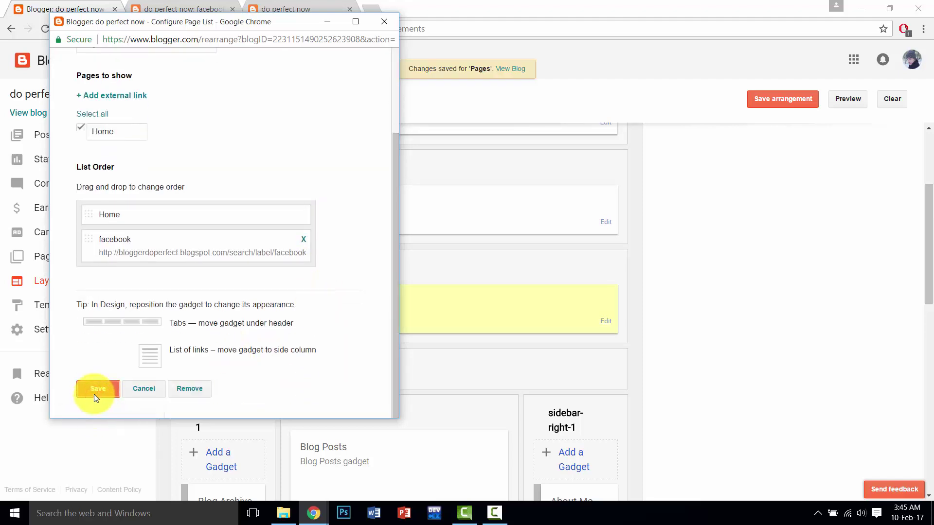
Reload the live blog and check that the facebook tab opens its label page.
{"action": "left_click", "coordinate": [265, 2]}
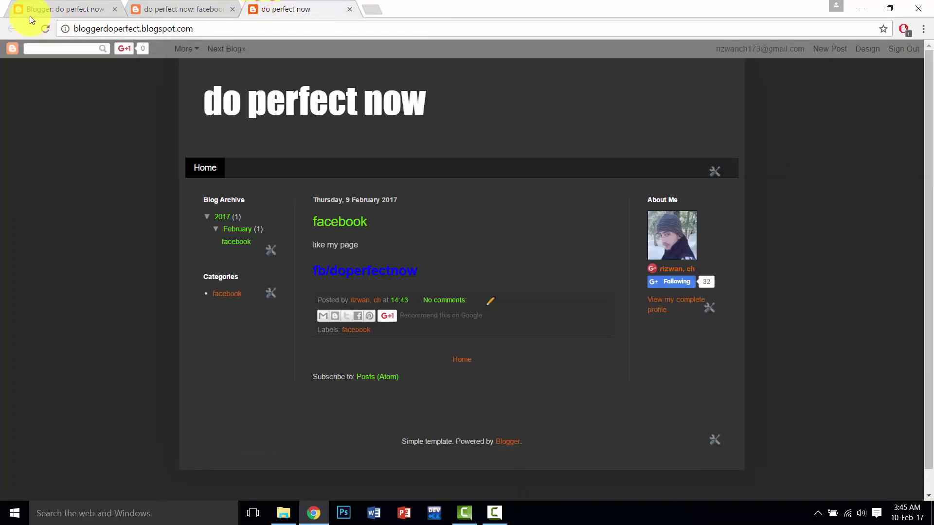
{"action": "left_click", "coordinate": [45, 29]}
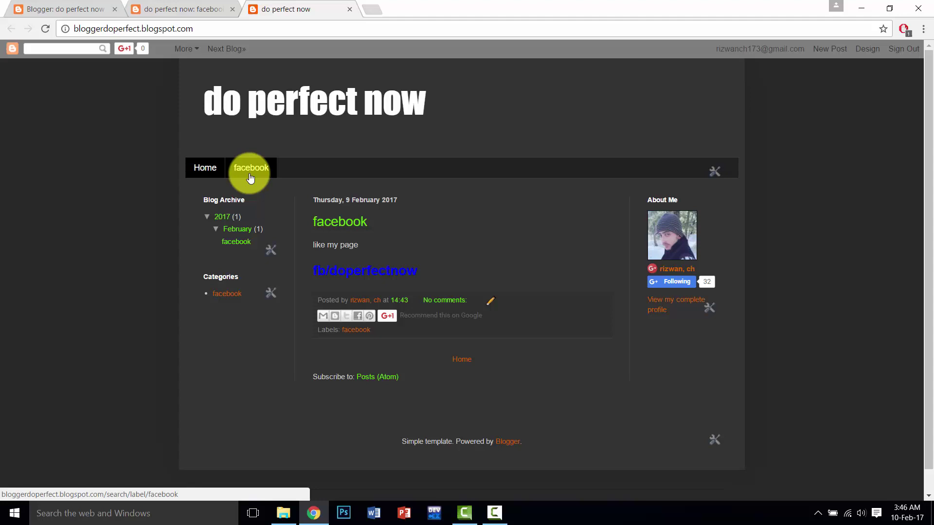
{"action": "left_click", "coordinate": [250, 175]}
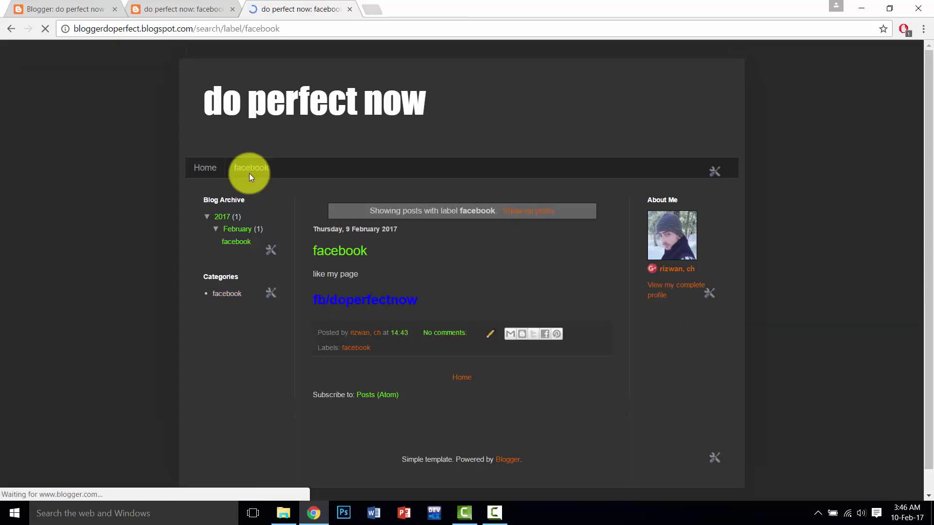
{"action": "left_click", "coordinate": [215, 174]}
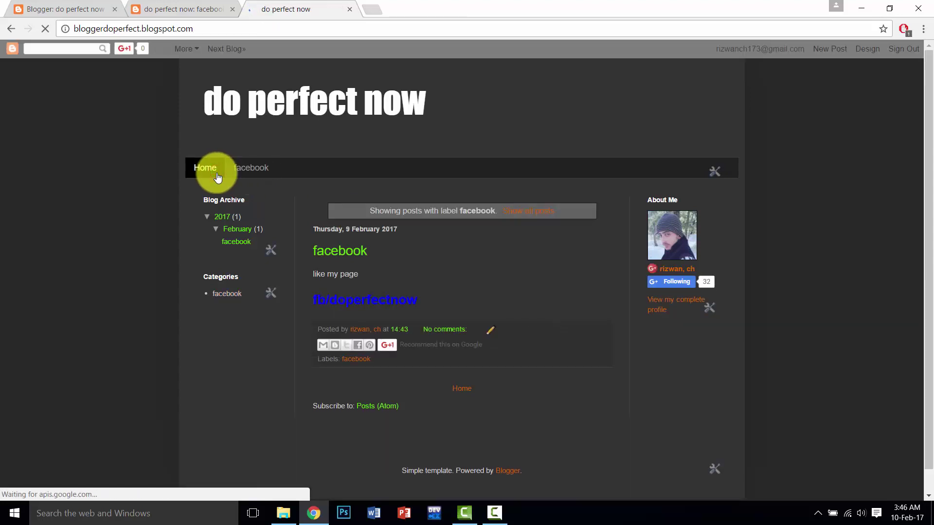
Save the layout arrangement in Blogger and go to the list of posts.
{"action": "left_click", "coordinate": [190, 4]}
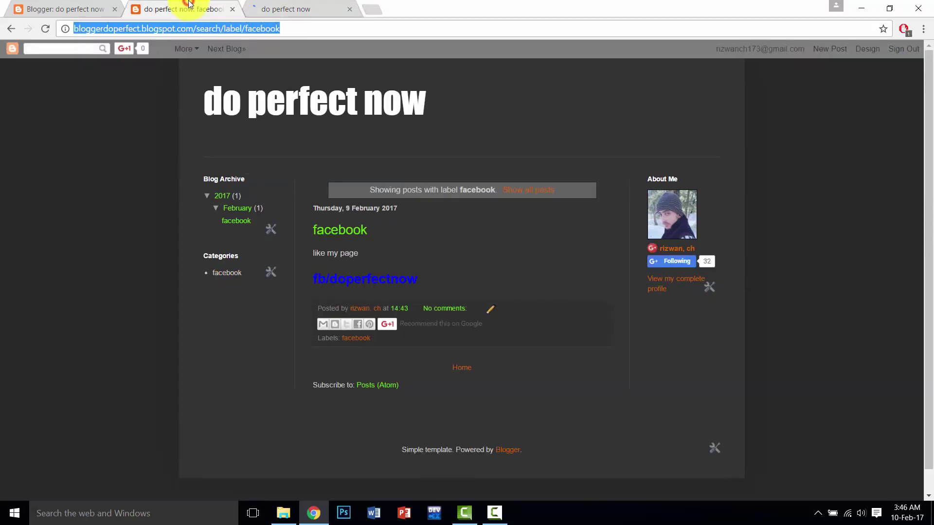
{"action": "left_click", "coordinate": [98, 6]}
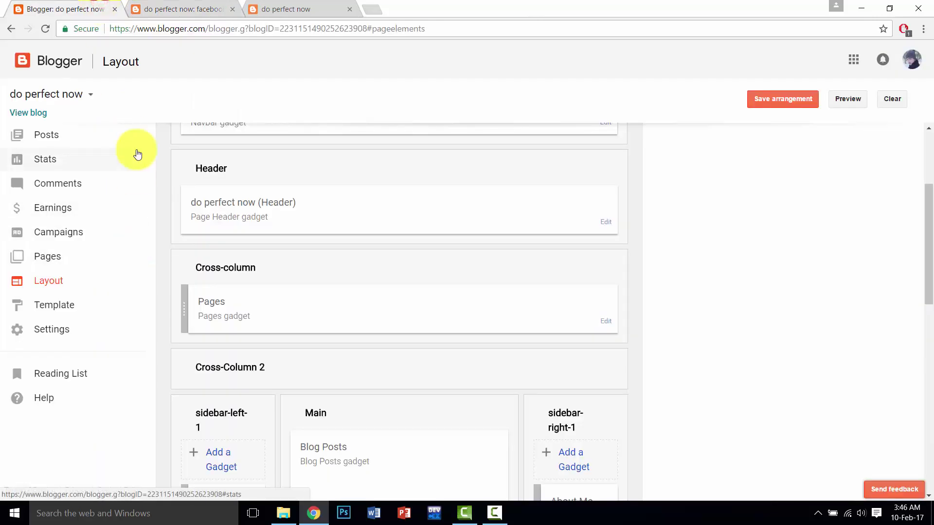
{"action": "left_click", "coordinate": [783, 101]}
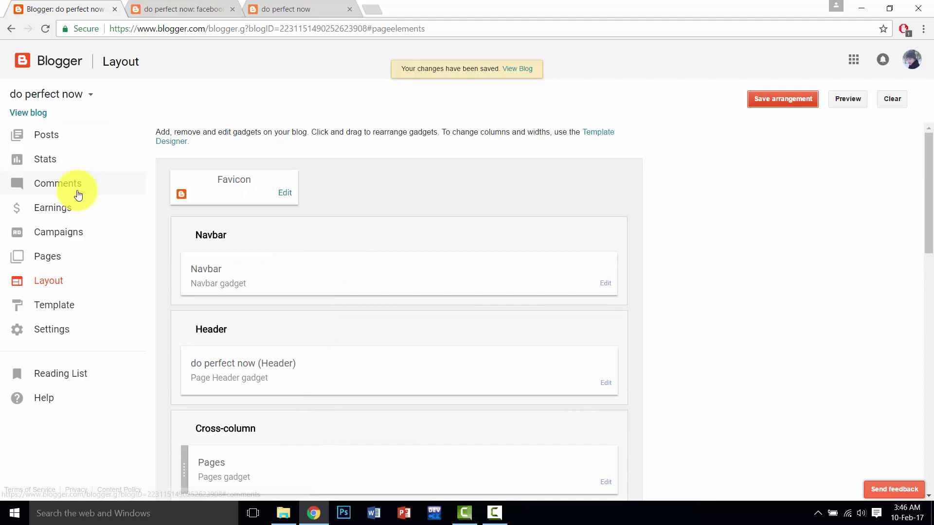
{"action": "left_click", "coordinate": [51, 133]}
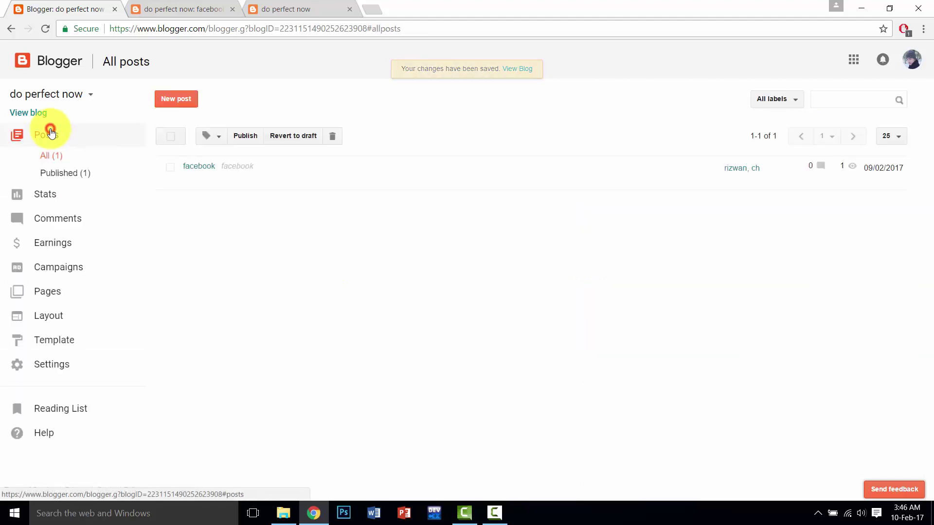
Start a new post titled 'youtube' with the body 'my videos on youtube'.
{"action": "left_click", "coordinate": [177, 103]}
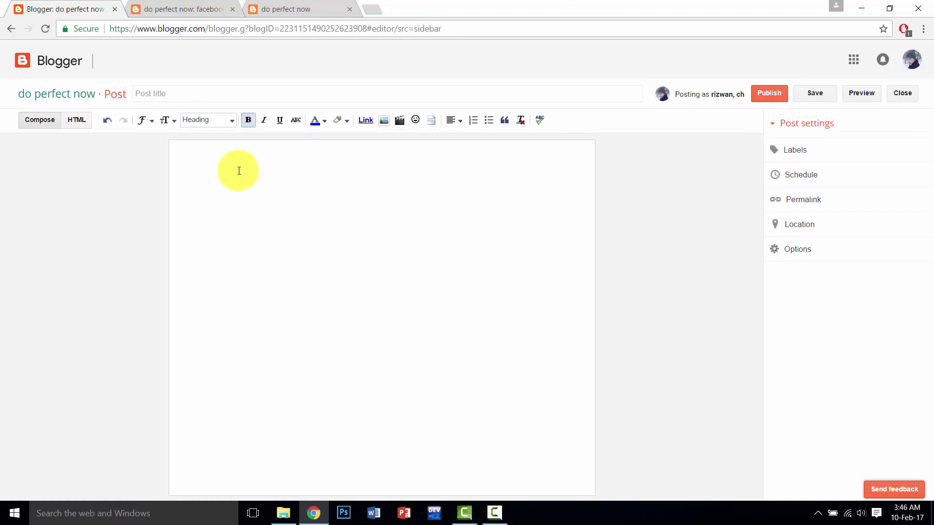
{"action": "left_click", "coordinate": [181, 92]}
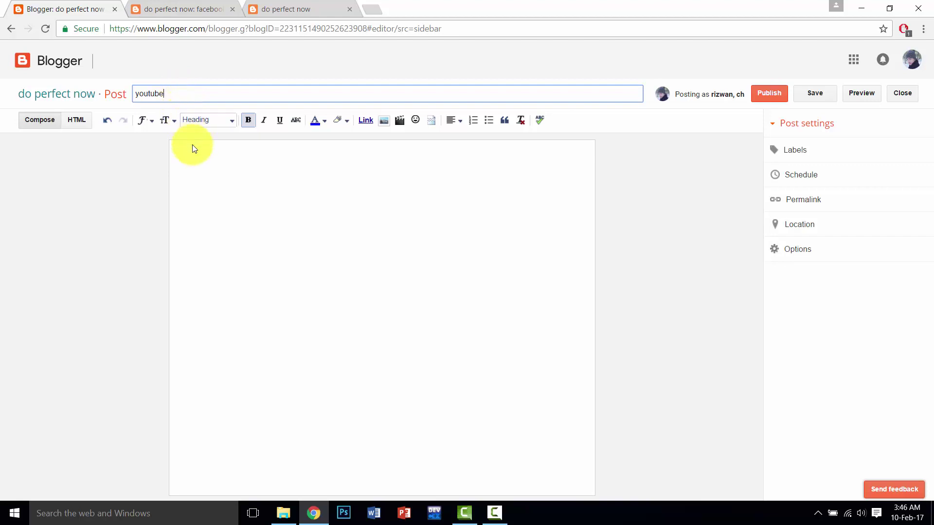
{"action": "left_click", "coordinate": [200, 169]}
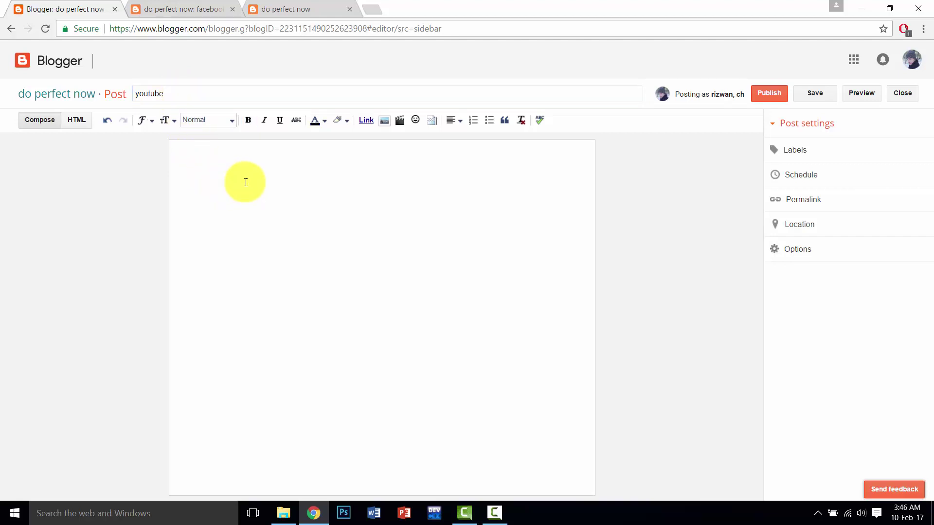
{"action": "type", "text": "s"}
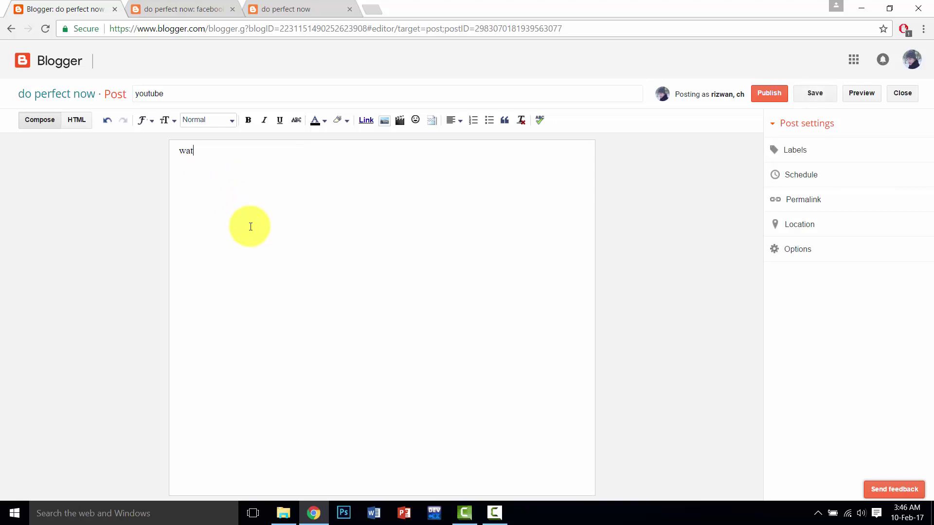
{"action": "type", "text": "atc"}
{"action": "key", "text": "BackSpace"}
{"action": "key", "text": "BackSpace"}
{"action": "key", "text": "BackSpace"}
{"action": "type", "text": "os on youtube"}
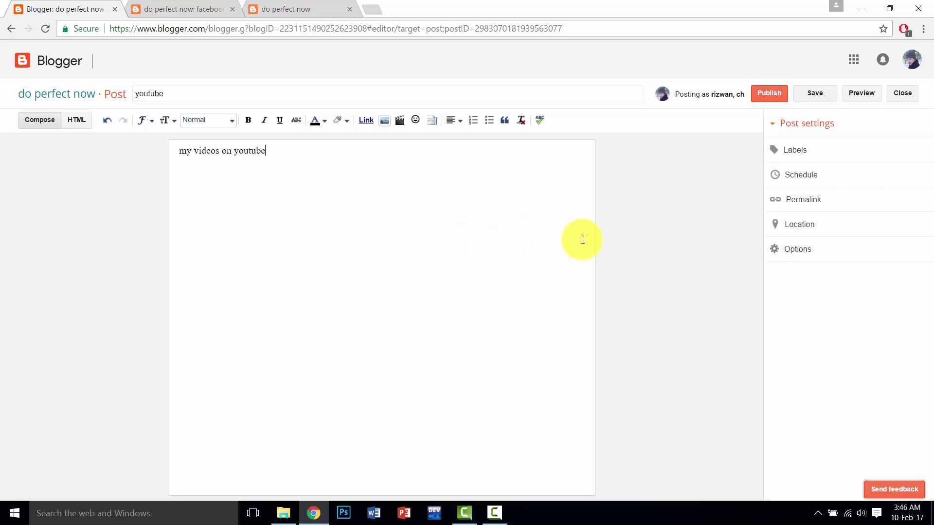
Label the post 'youtube' and publish it, declining the Google+ share.
{"action": "left_click", "coordinate": [815, 147]}
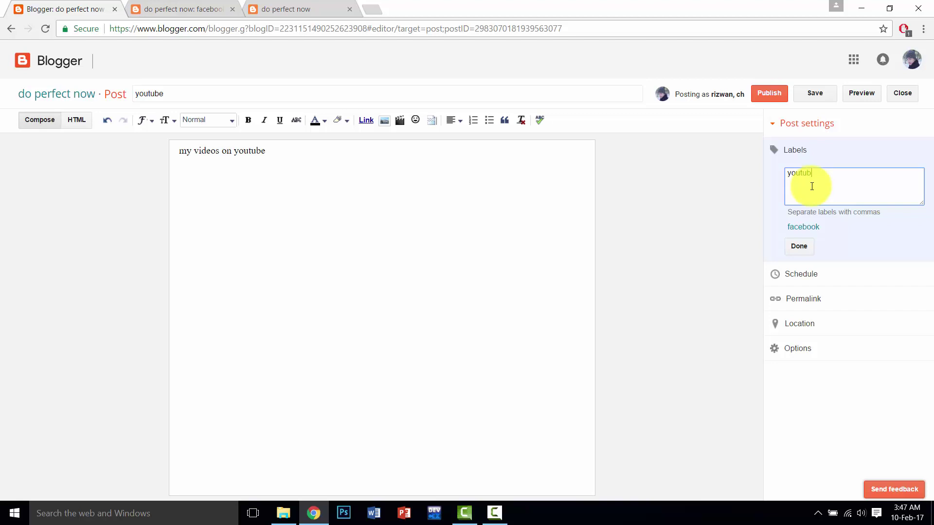
{"action": "left_click", "coordinate": [800, 248]}
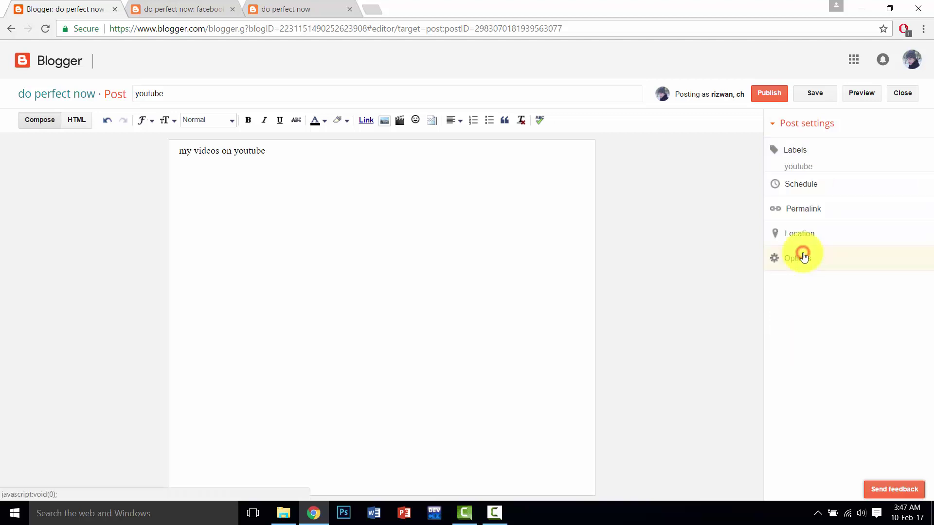
{"action": "left_click", "coordinate": [763, 98]}
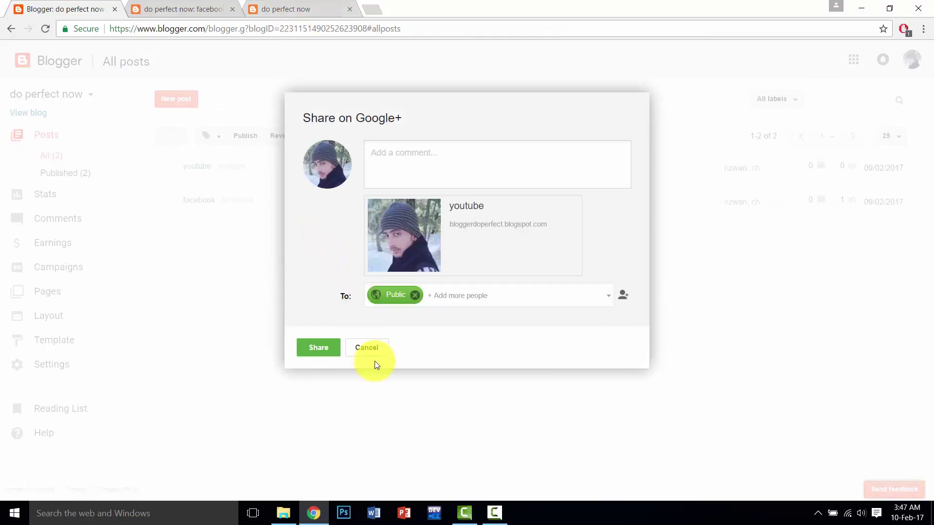
{"action": "left_click", "coordinate": [374, 352]}
Reload the live blog, open the youtube label page and copy its web address.
{"action": "left_click", "coordinate": [253, 8]}
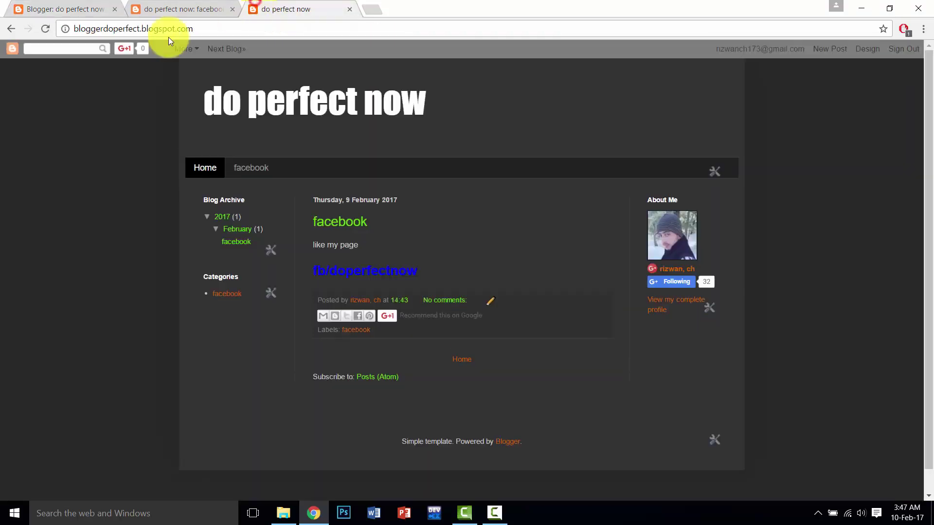
{"action": "left_click", "coordinate": [45, 28]}
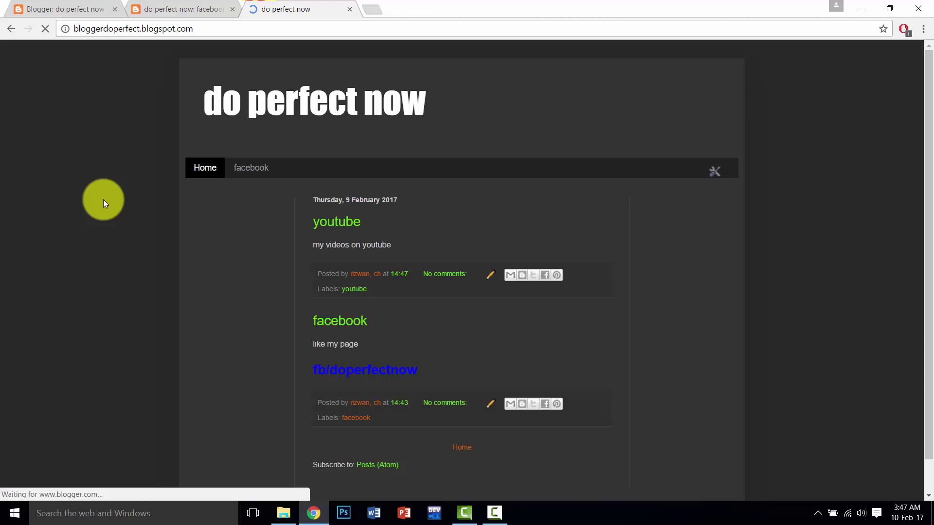
{"action": "scroll", "coordinate": [360, 341], "scroll_direction": "down", "scroll_amount": 2}
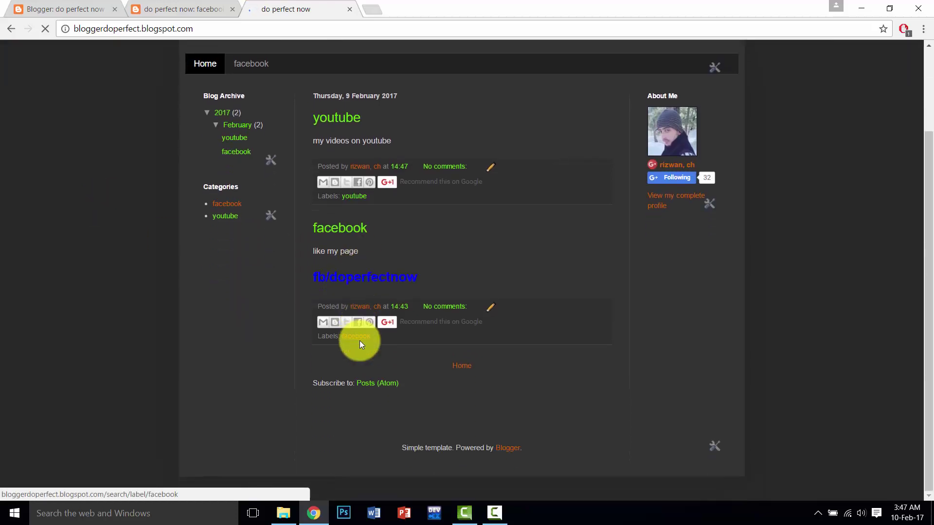
{"action": "left_click", "coordinate": [352, 200]}
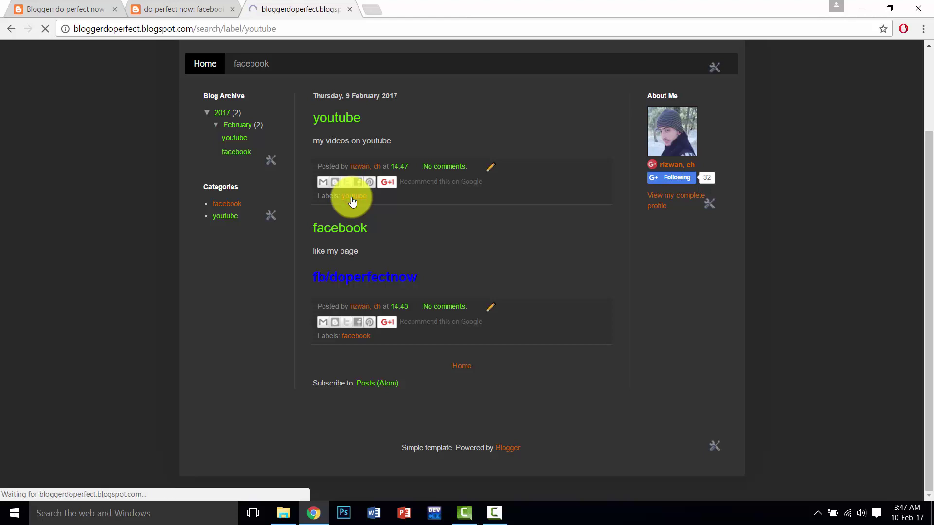
{"action": "left_click", "coordinate": [251, 27]}
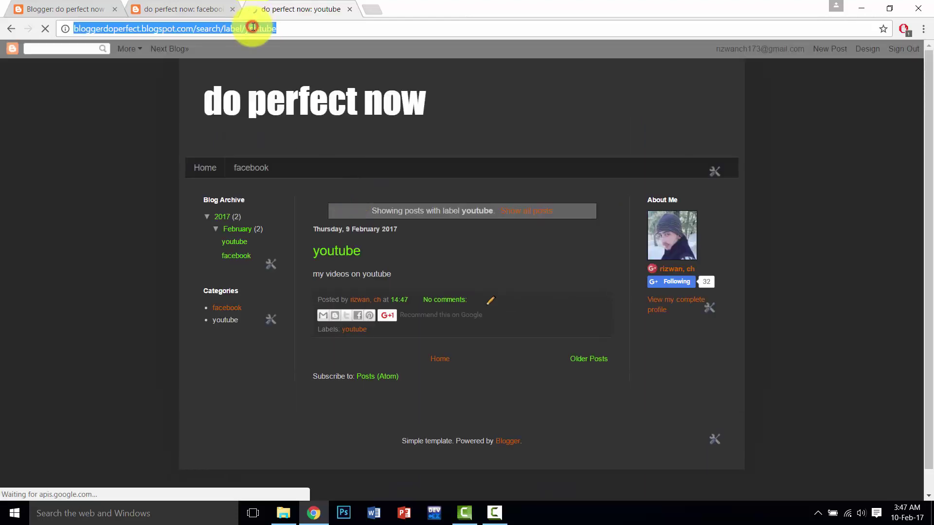
{"action": "right_click", "coordinate": [252, 27]}
{"action": "left_click", "coordinate": [278, 71]}
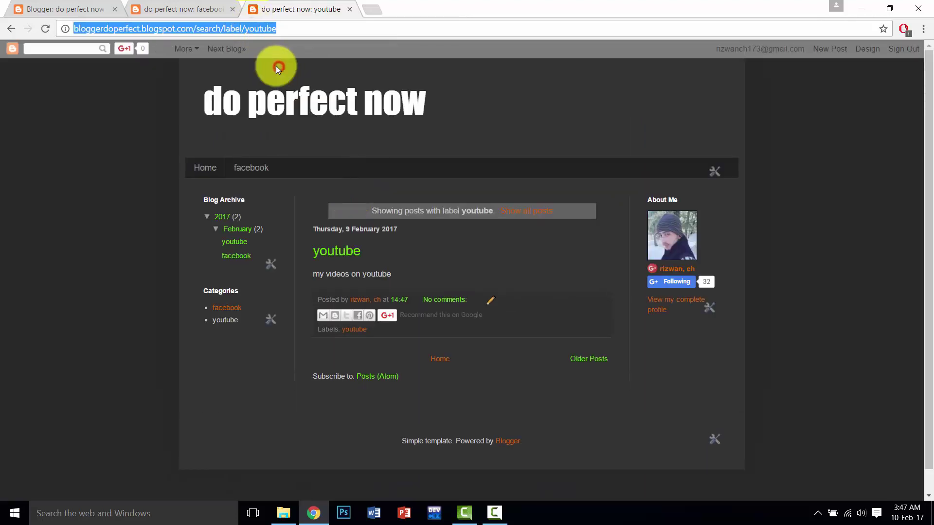
Return to the Blogger dashboard and bring up the Layout page with the Pages gadget.
{"action": "left_click", "coordinate": [64, 9]}
{"action": "left_click", "coordinate": [51, 365]}
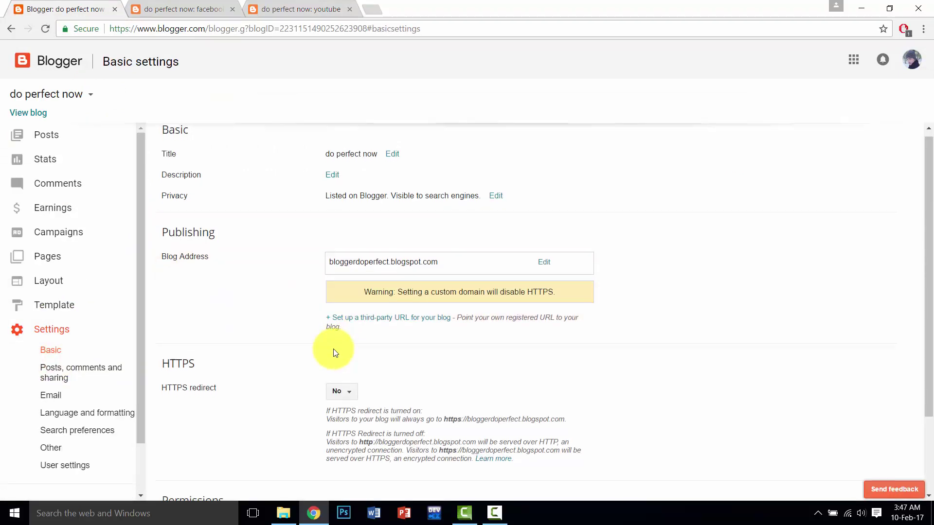
{"action": "scroll", "coordinate": [335, 353], "scroll_direction": "down", "scroll_amount": 2}
{"action": "left_click", "coordinate": [54, 308]}
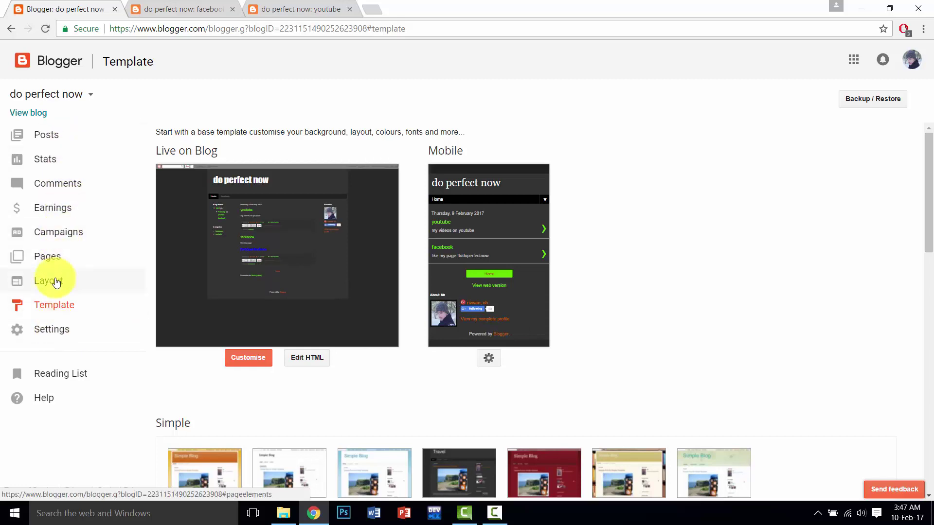
{"action": "left_click", "coordinate": [56, 281]}
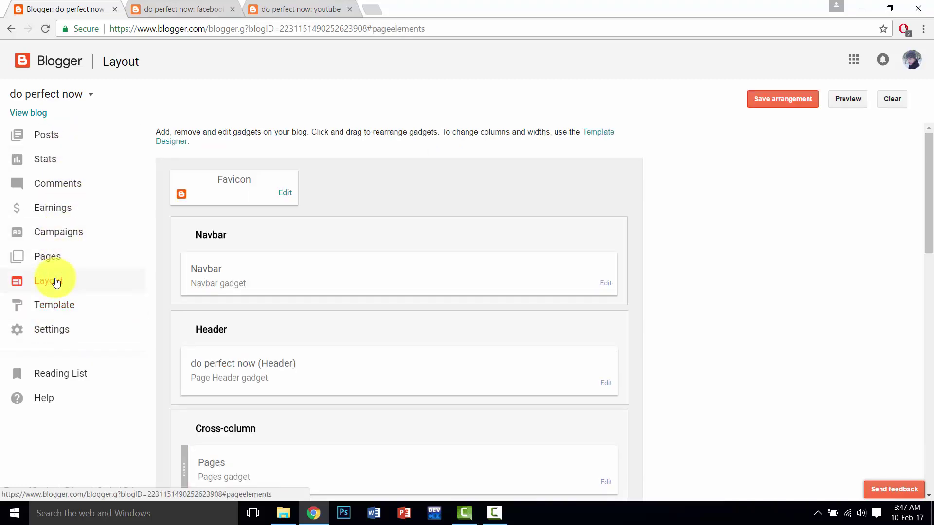
{"action": "scroll", "coordinate": [222, 309], "scroll_direction": "down", "scroll_amount": 1}
{"action": "scroll", "coordinate": [221, 310], "scroll_direction": "down", "scroll_amount": 3}
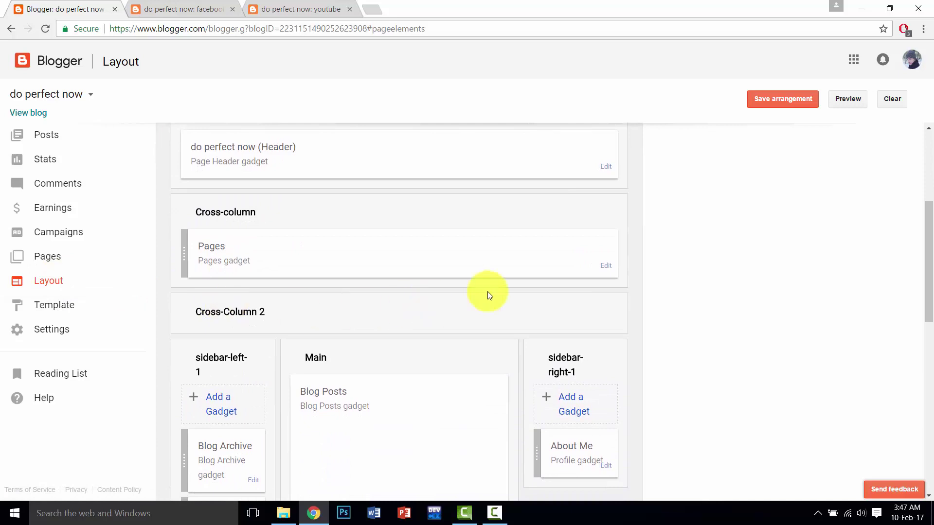
Add an external link to the Pages gadget using the pasted youtube label page address.
{"action": "left_click", "coordinate": [607, 269]}
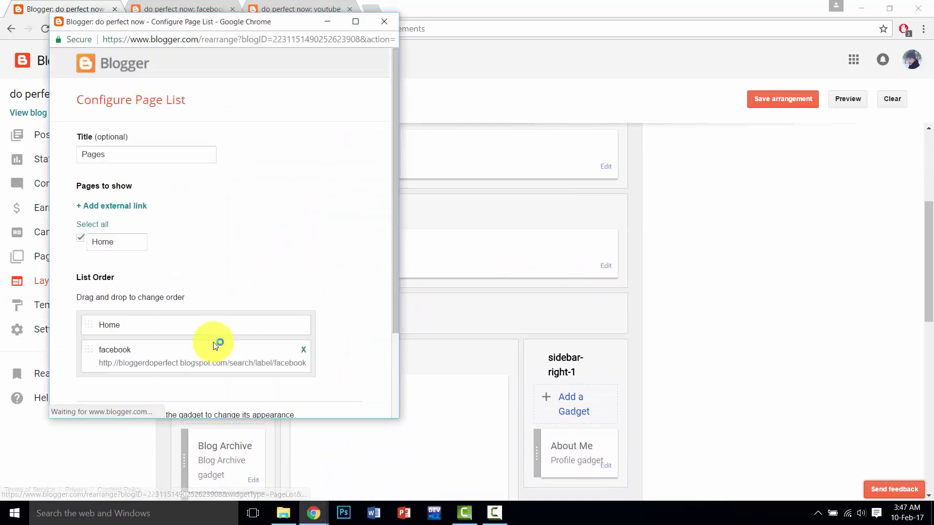
{"action": "scroll", "coordinate": [198, 361], "scroll_direction": "down", "scroll_amount": 2}
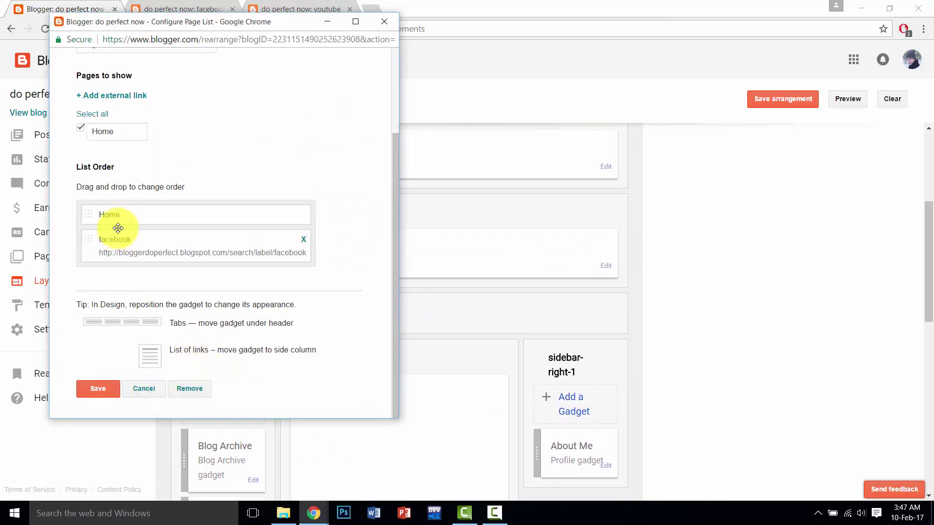
{"action": "left_click", "coordinate": [114, 100]}
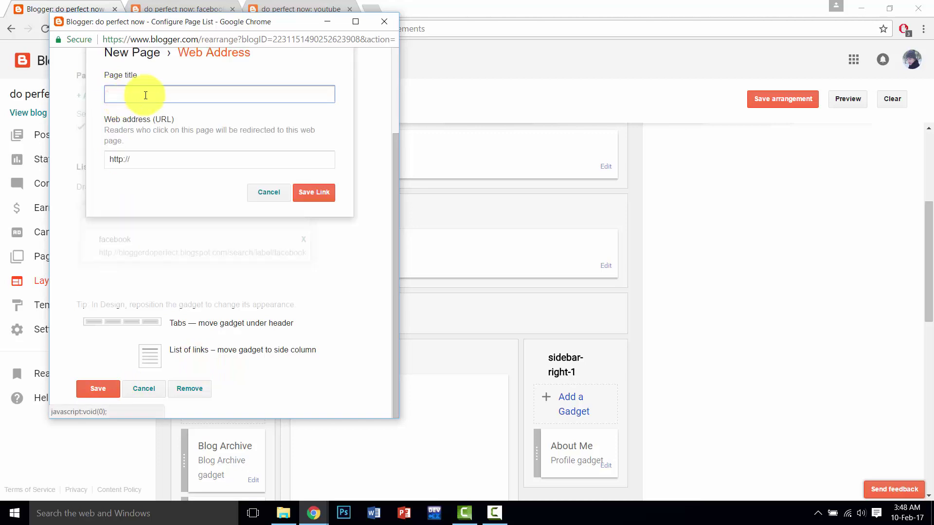
{"action": "left_click", "coordinate": [150, 158]}
{"action": "triple_click", "coordinate": [150, 158]}
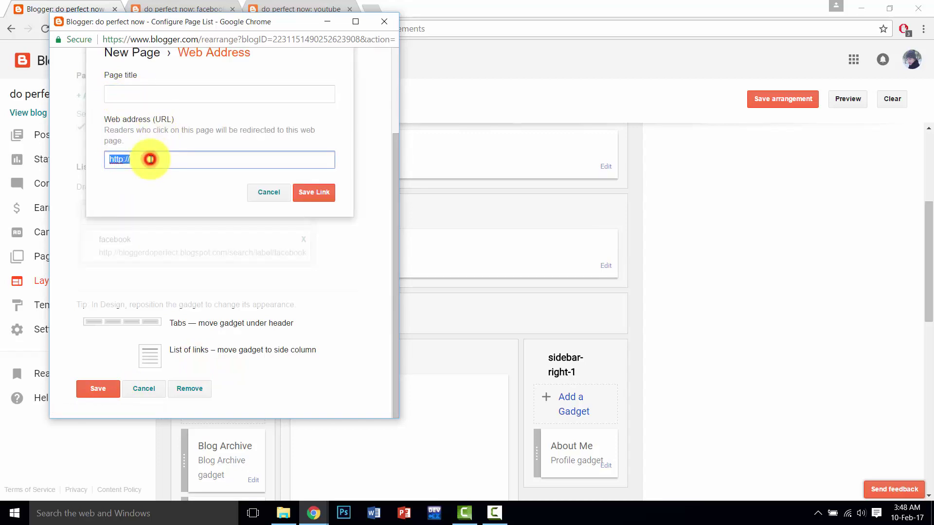
{"action": "key", "text": "ctrl+v"}
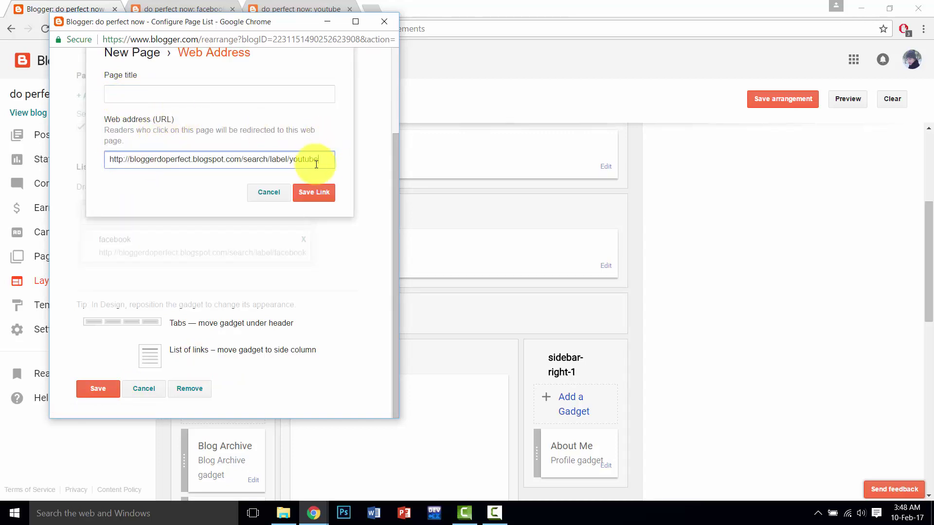
Title the new link 'youtube', then save the link and the Pages gadget.
{"action": "left_click_drag", "start_coordinate": [325, 159], "coordinate": [291, 161]}
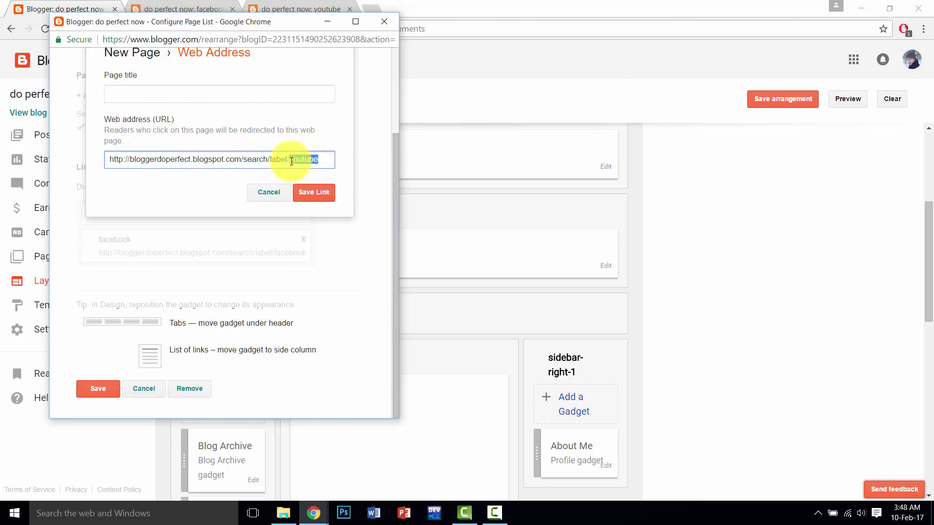
{"action": "key", "text": "ctrl+c"}
{"action": "left_click", "coordinate": [256, 99]}
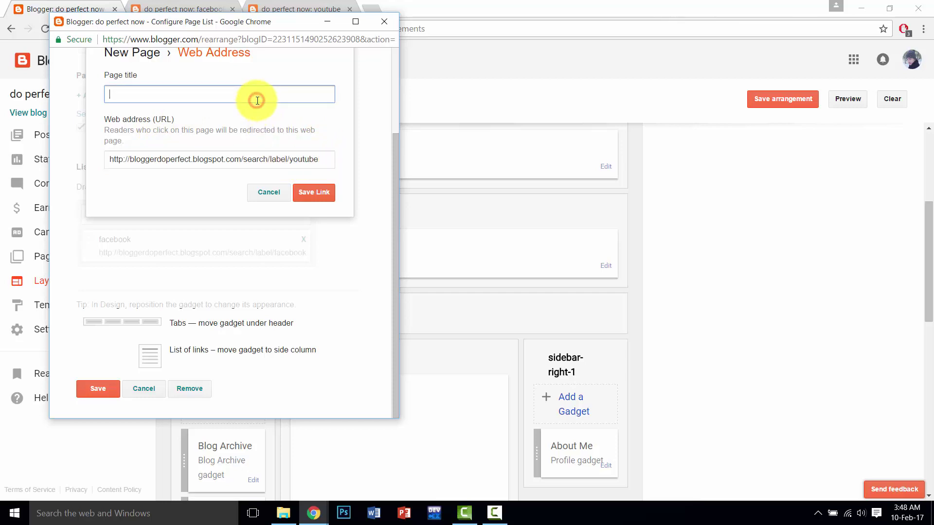
{"action": "key", "text": "ctrl+v"}
{"action": "left_click", "coordinate": [311, 192]}
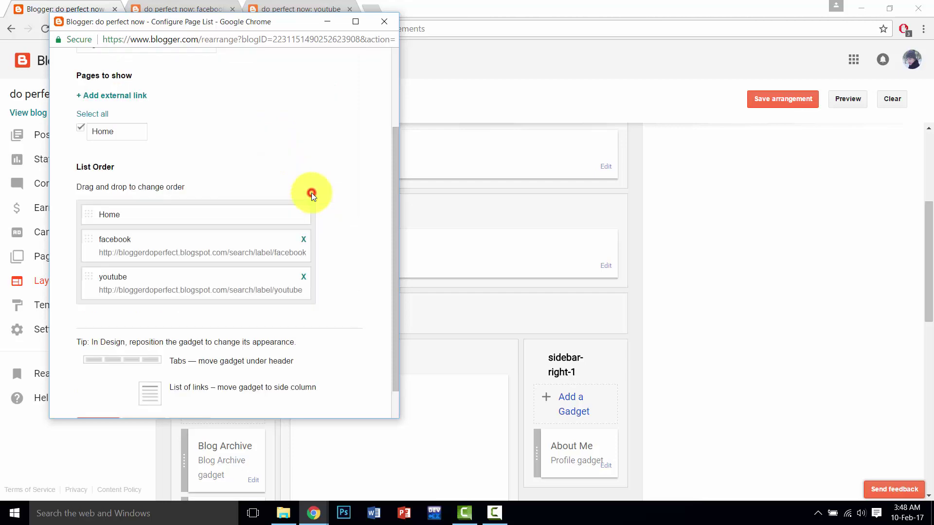
{"action": "scroll", "coordinate": [311, 193], "scroll_direction": "down", "scroll_amount": 1}
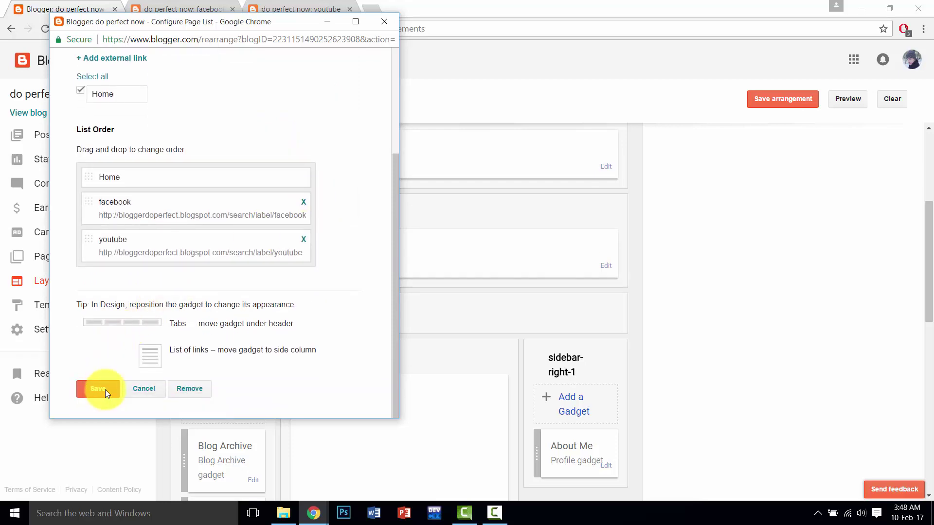
{"action": "left_click", "coordinate": [105, 392]}
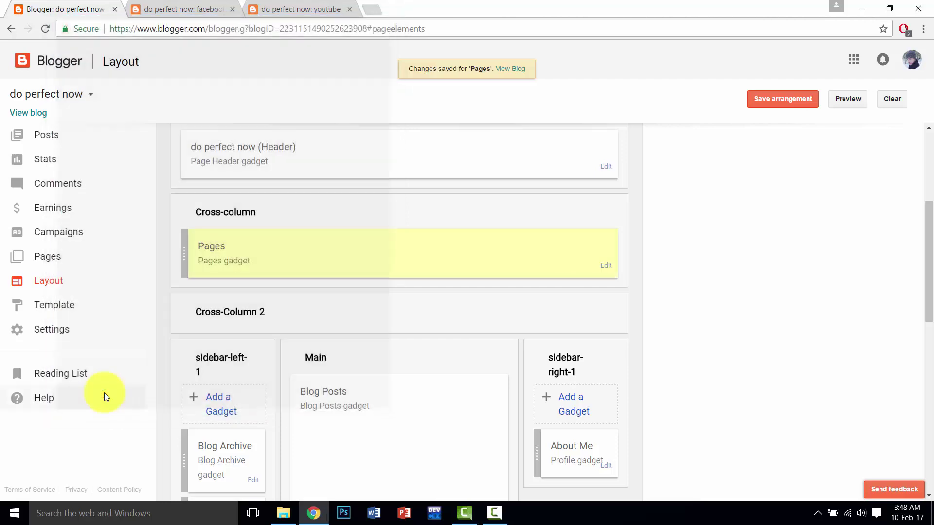
Save the layout arrangement and reload the youtube label page to show the new youtube tab.
{"action": "left_click", "coordinate": [769, 103]}
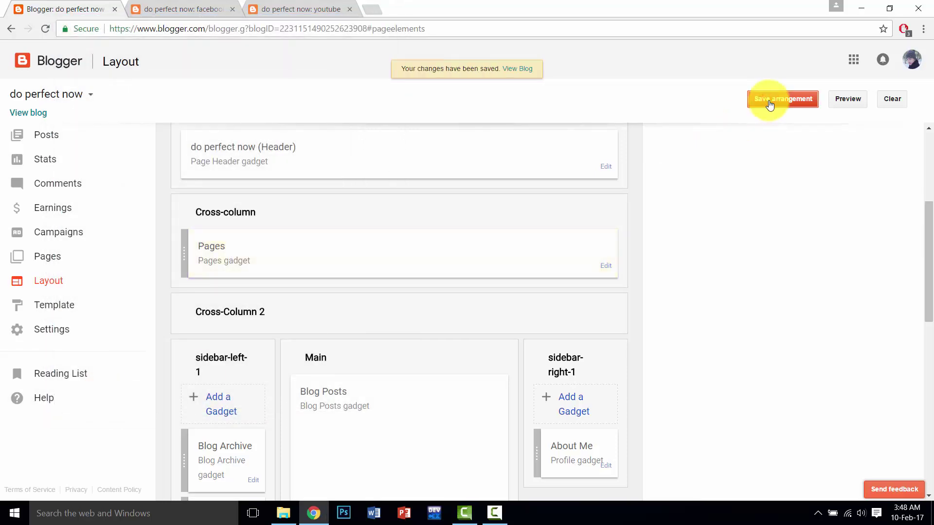
{"action": "left_click", "coordinate": [299, 12]}
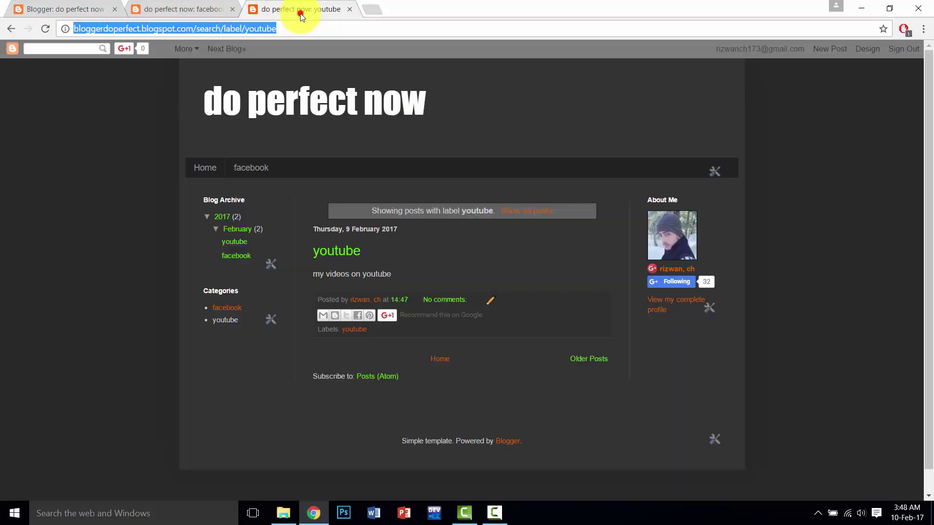
{"action": "left_click", "coordinate": [49, 28]}
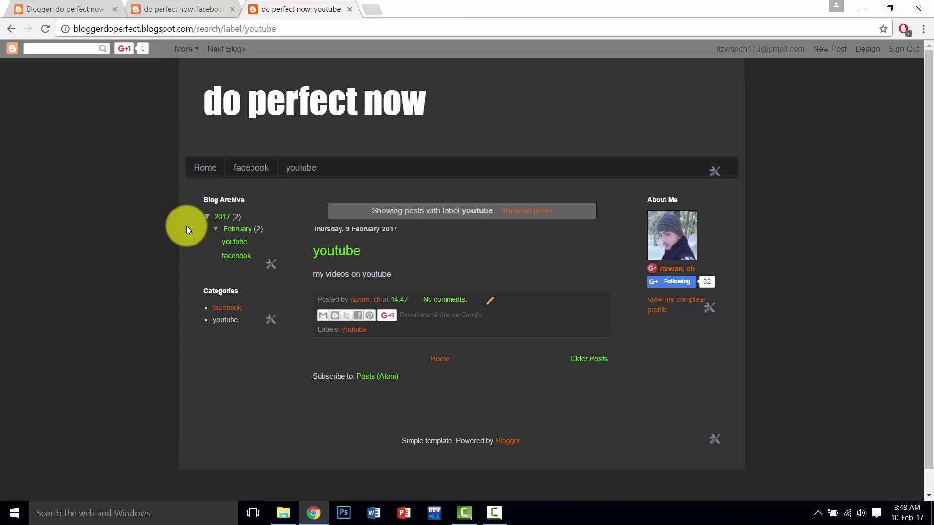
Open the facebook tab on the live blog to show its facebook label page.
{"action": "left_click", "coordinate": [255, 168]}
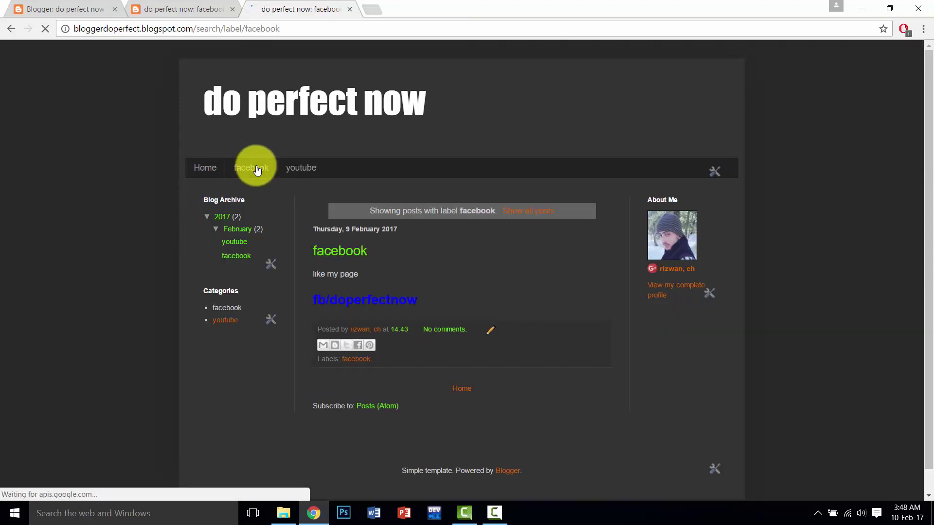